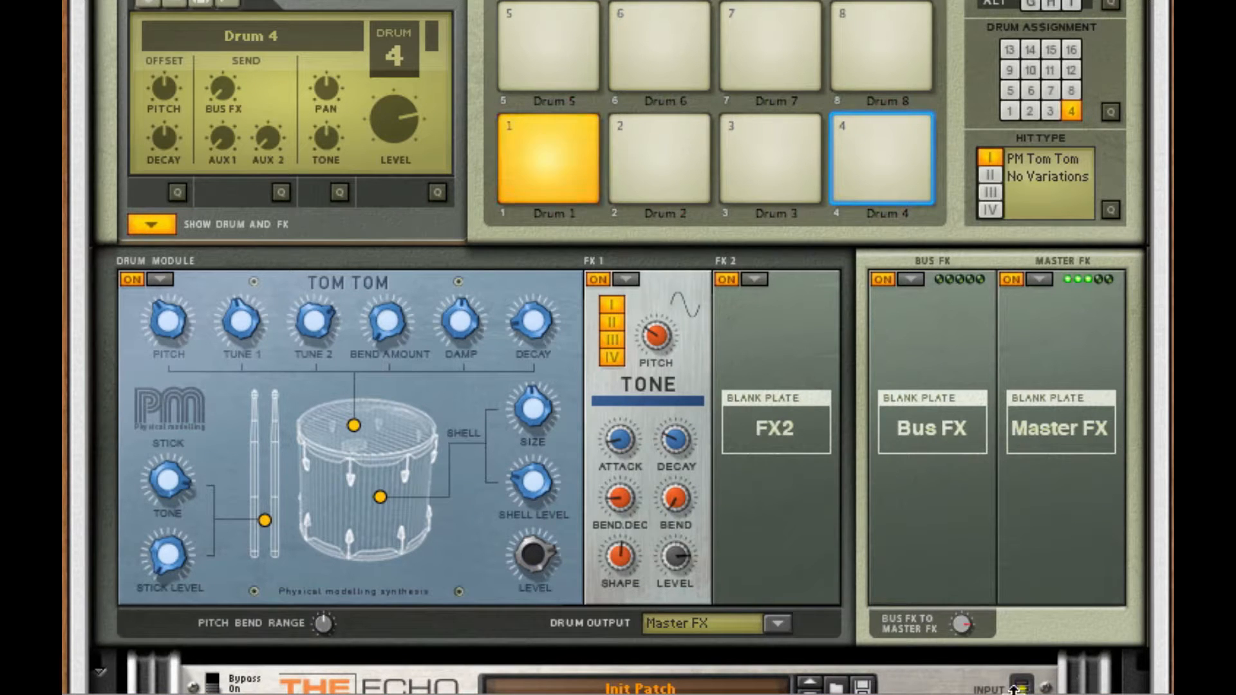
- Scroll the rack to review Kong's Tom Tom with Tone FX, The Echo and Pulveriser
scroll(1016, 689, "down", 3)
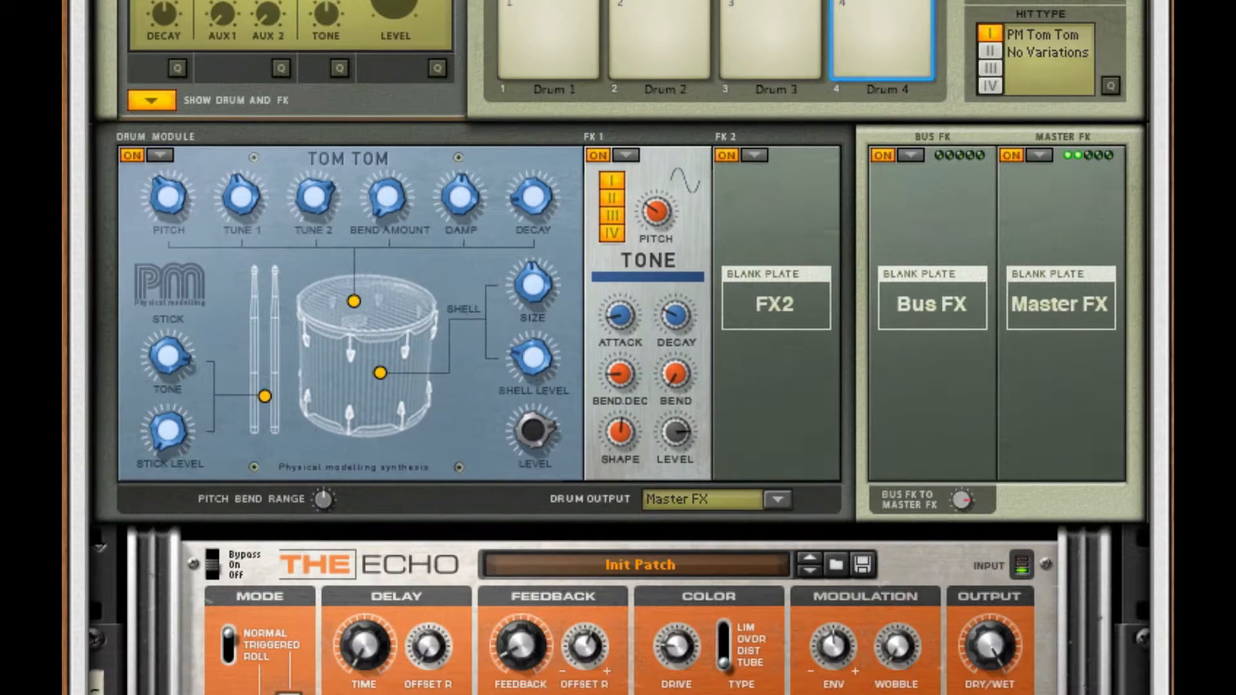
scroll(618, 347, "down", 10)
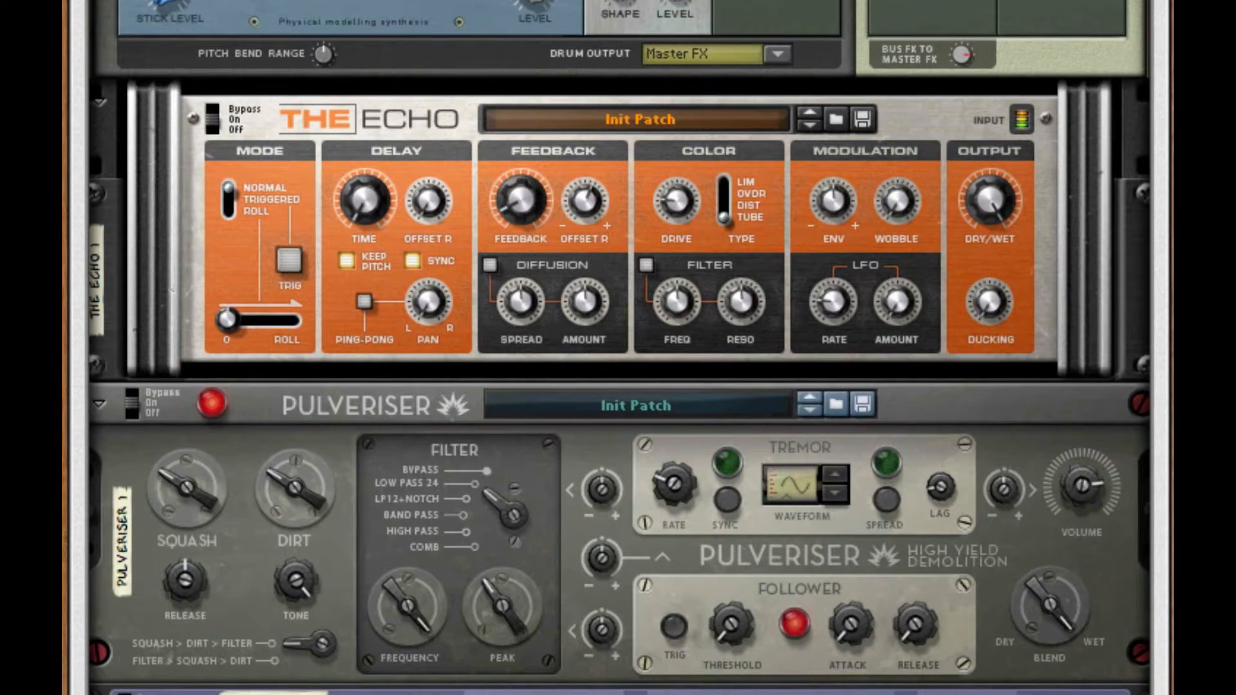
scroll(617, 347, "down", 2)
scroll(617, 347, "up", 6)
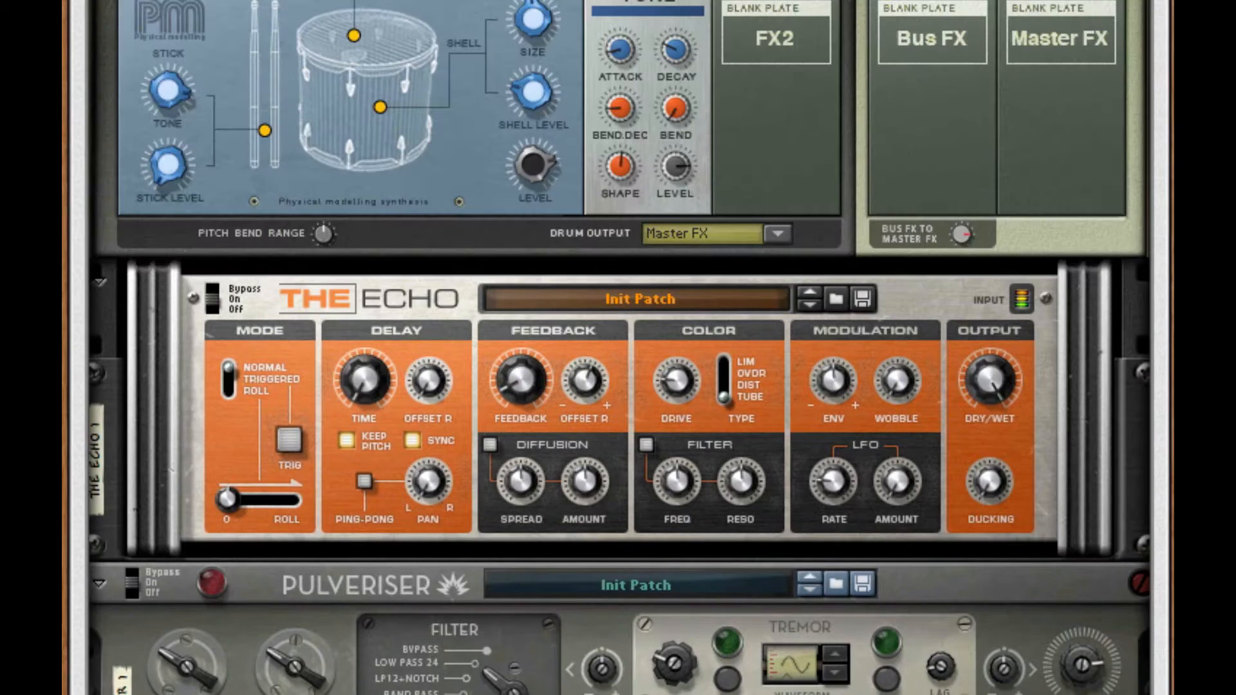
scroll(417, 162, "up", 15)
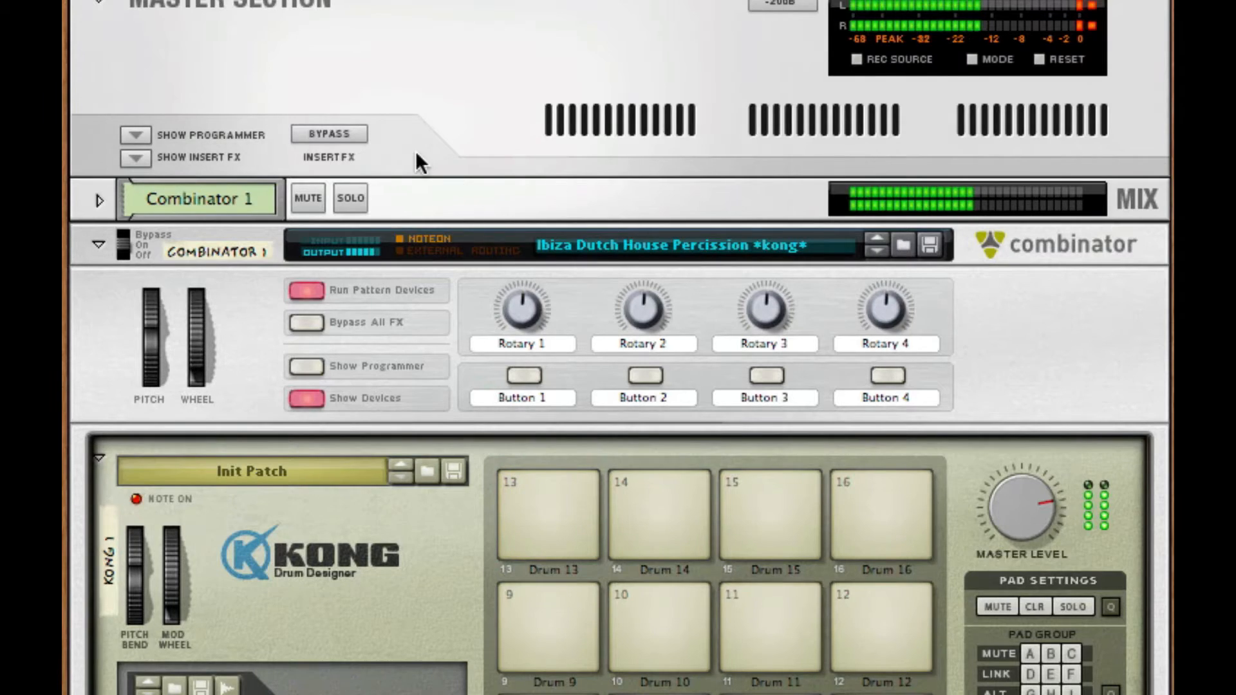
- Solo Combinator 1 and change the song tempo from 120 to 129 BPM
left_click(350, 198)
scroll(350, 197, "down", 4)
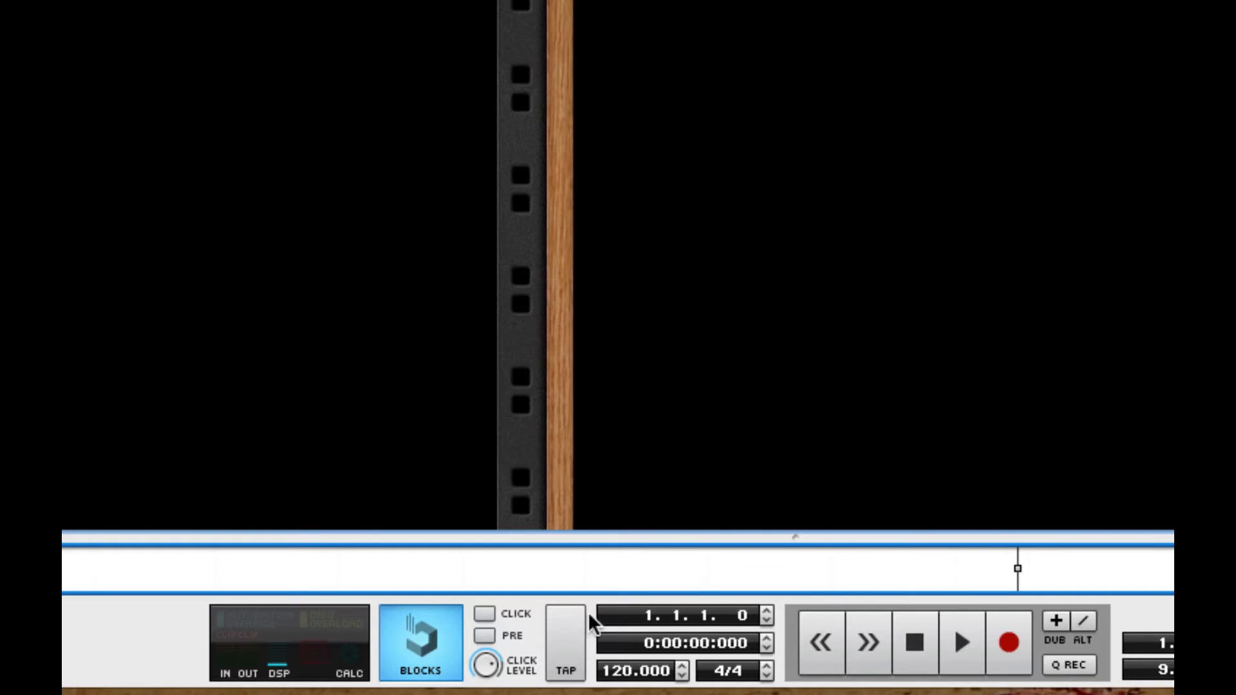
double_click(629, 670)
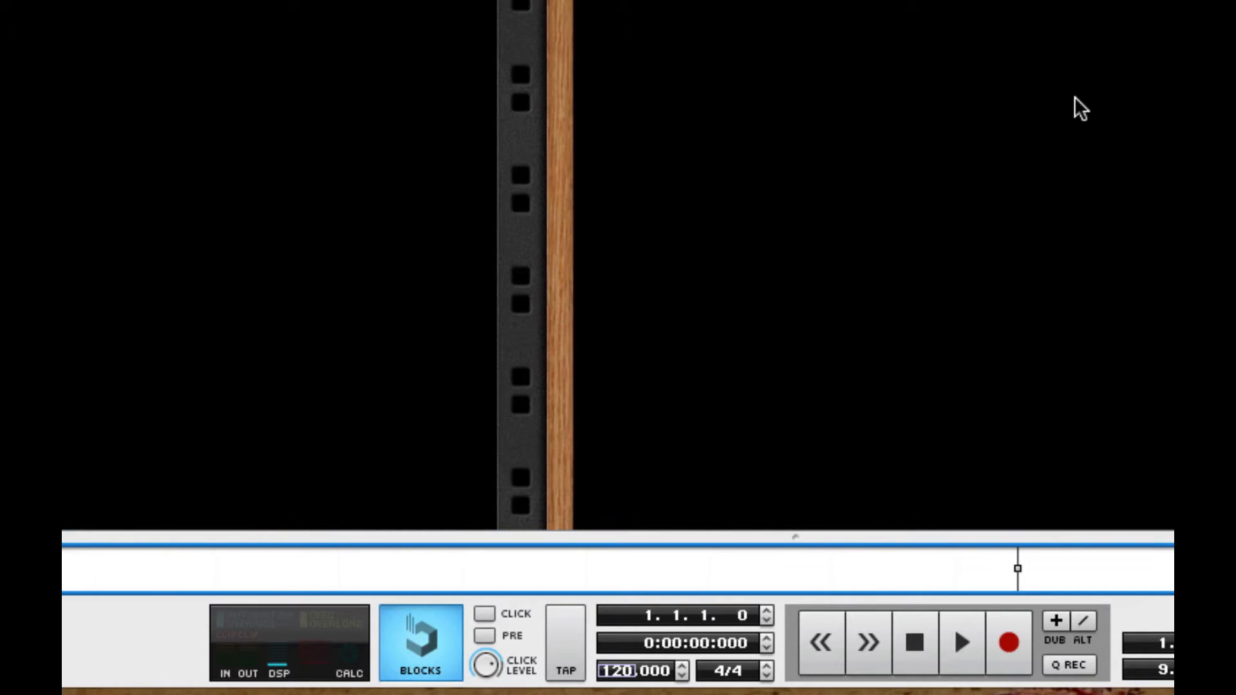
type("128")
key("Return")
left_click(682, 666)
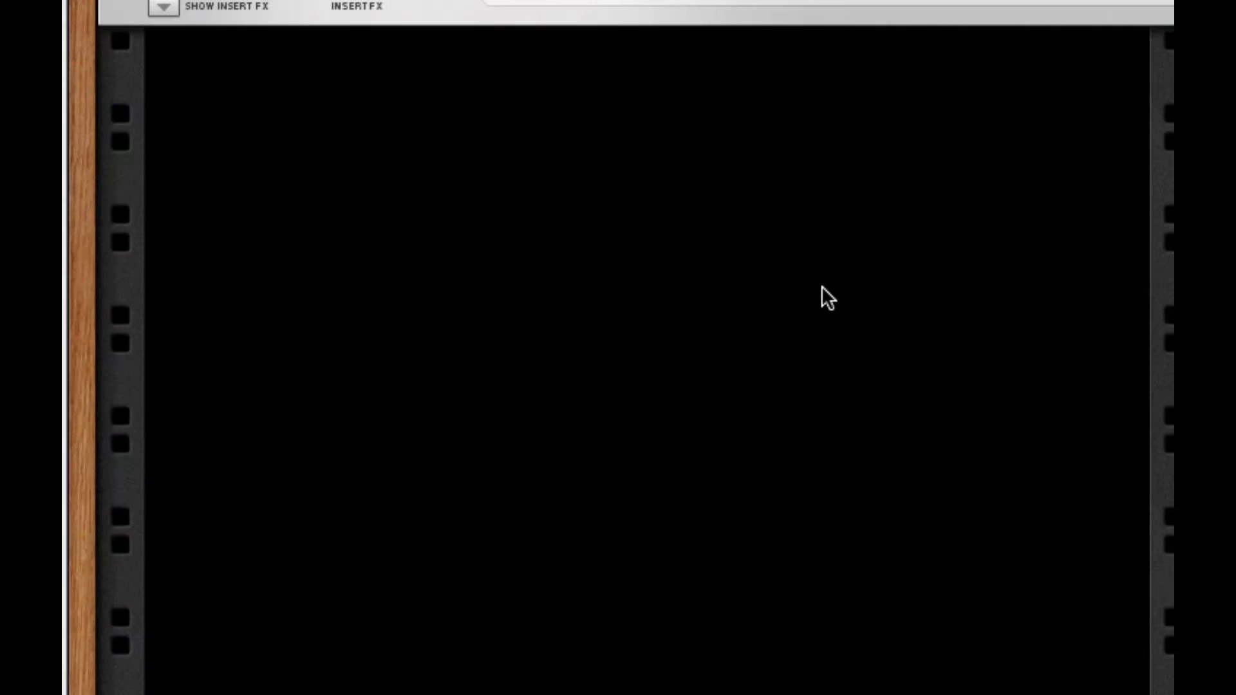
- Add a new Combinator device to the empty rack
right_click(667, 254)
mouse_move(841, 494)
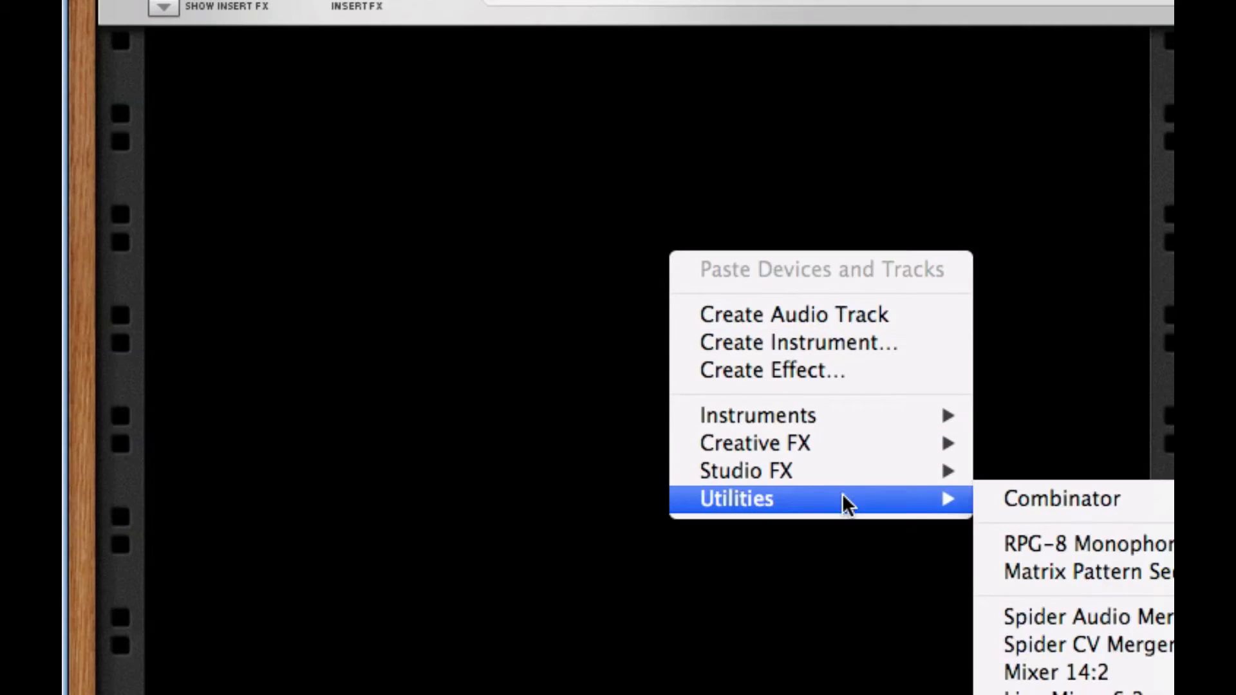
left_click(1025, 496)
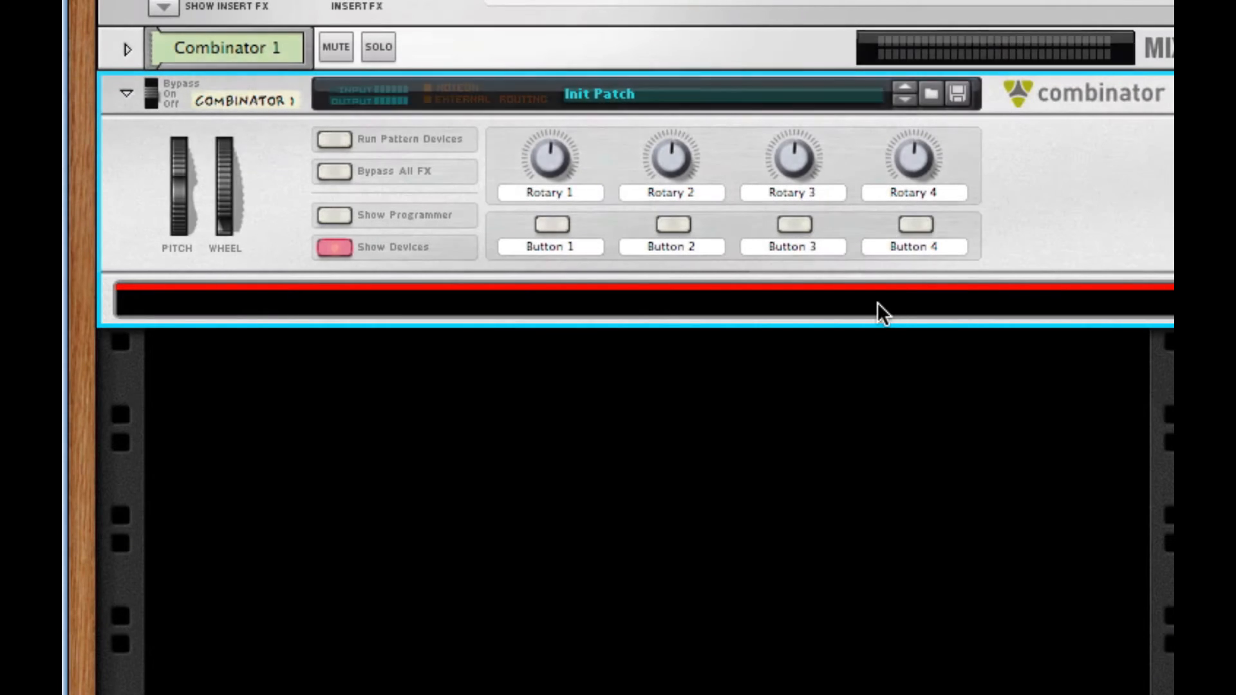
- Put a Kong Drum Designer inside the Combinator and reveal its drum module and FX slots
right_click(878, 301)
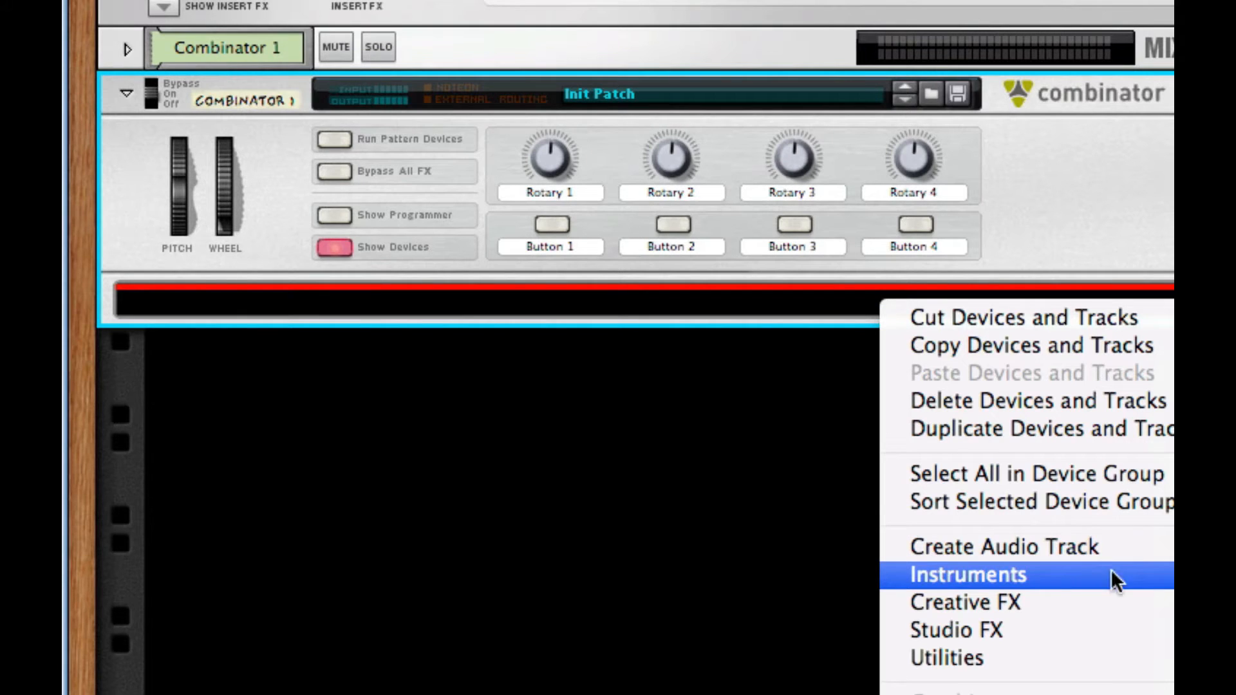
left_click(1210, 656)
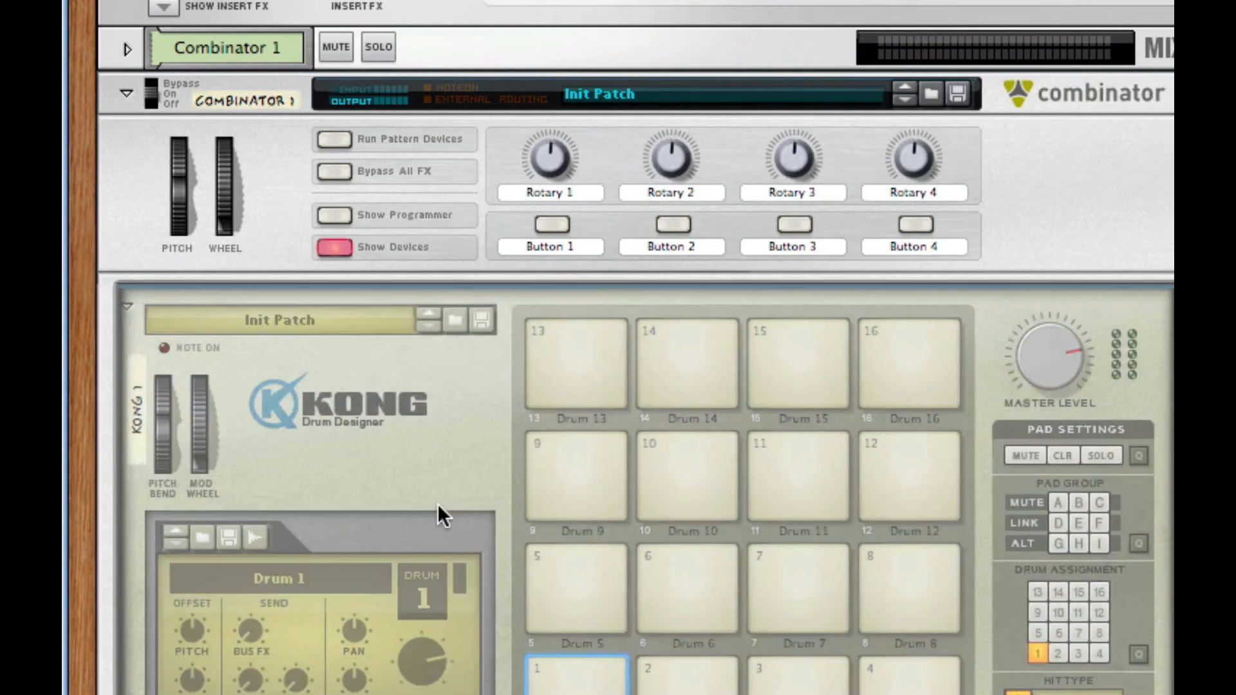
scroll(437, 668, "down", 4)
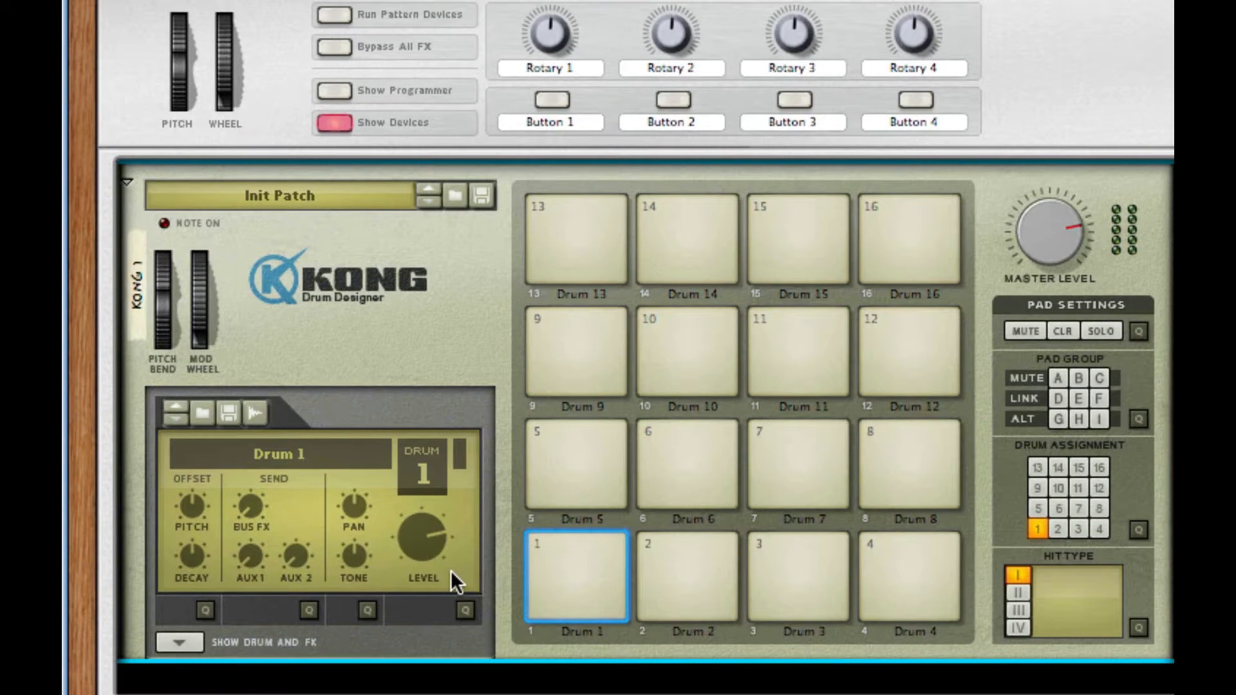
left_click(177, 640)
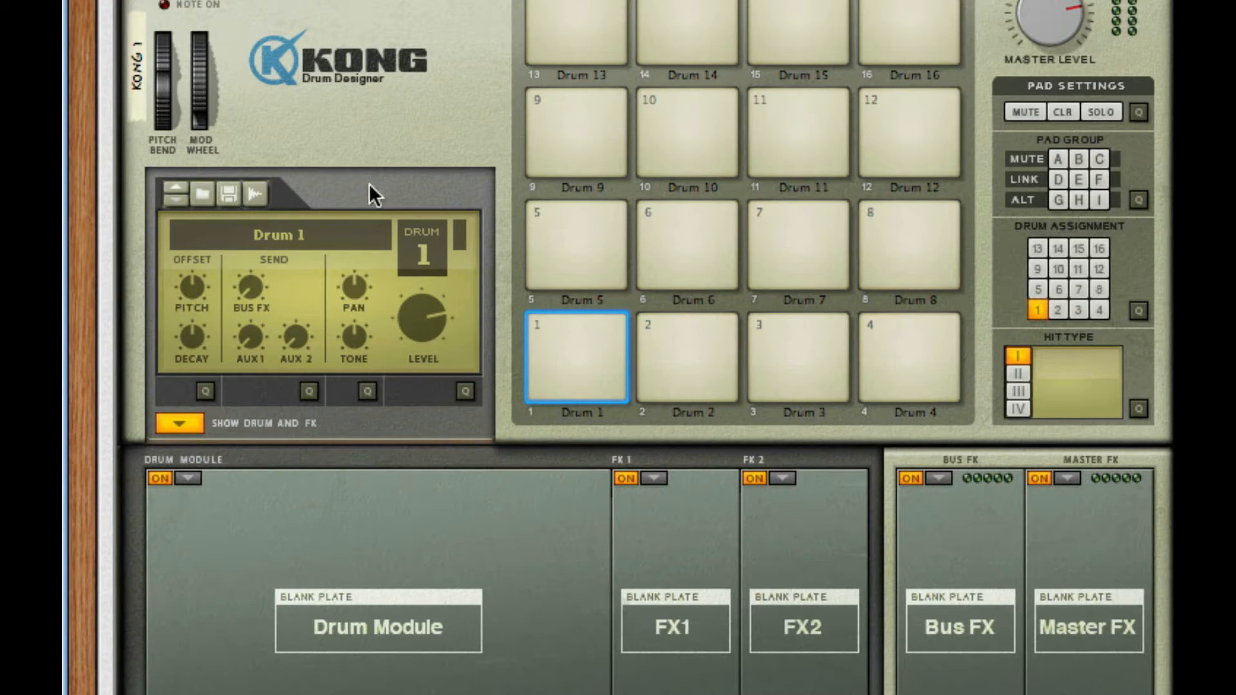
- Add an RV7000 reverb and cable it between Kong's drum module breakout output and input
key("Tab")
scroll(616, 475, "down", 5)
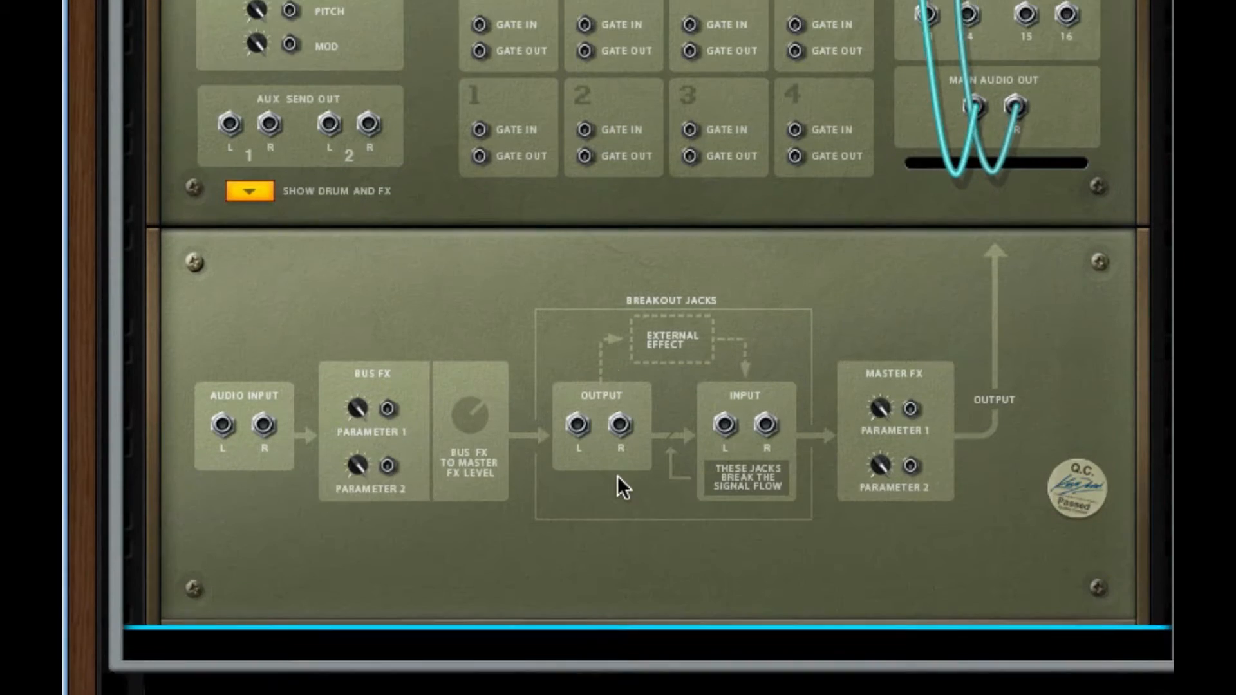
right_click(624, 425)
mouse_move(962, 362)
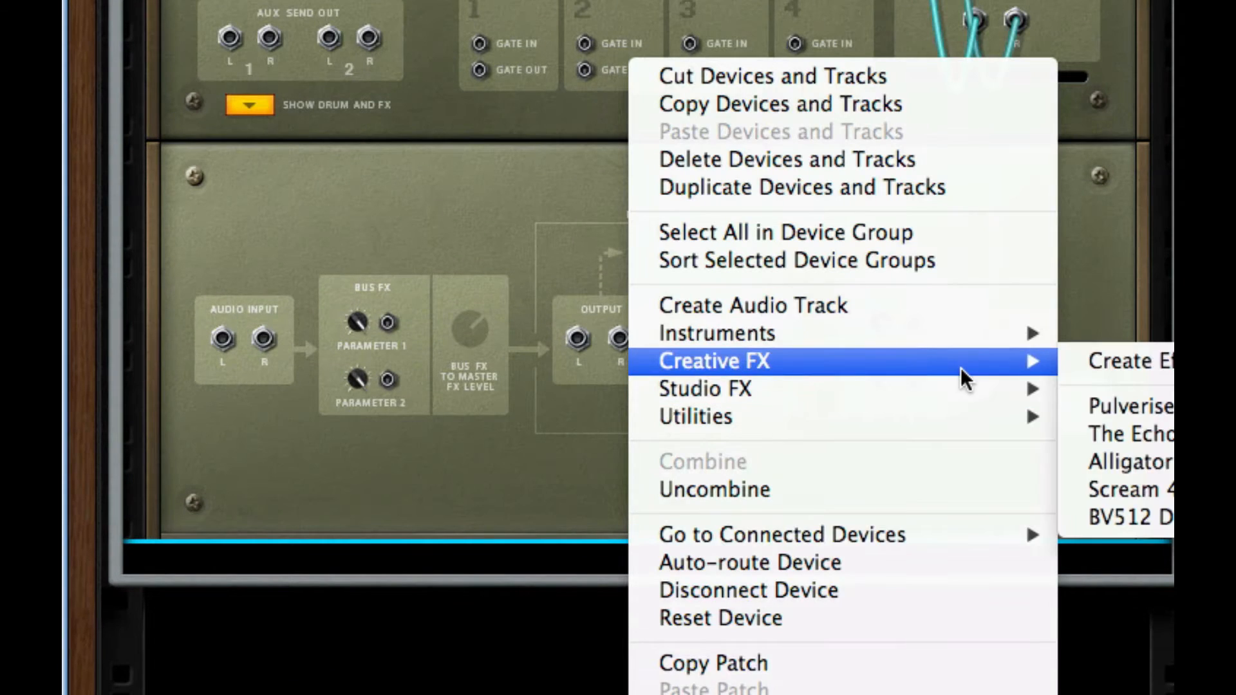
mouse_move(959, 396)
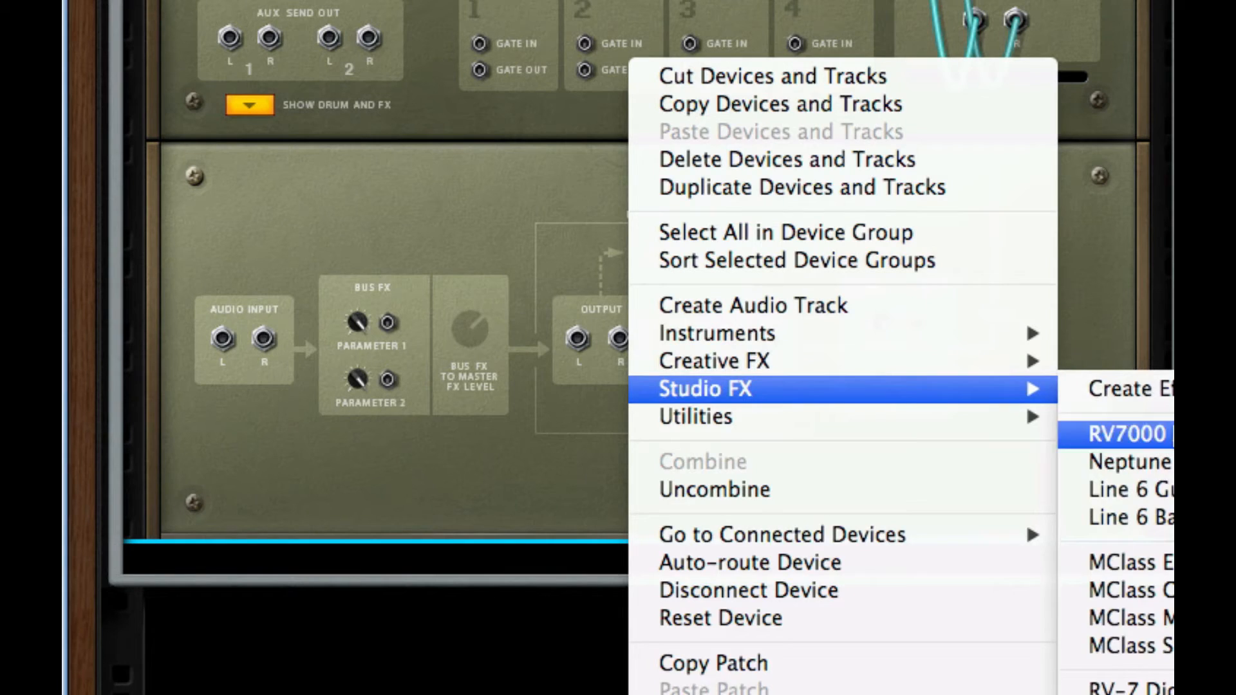
left_click(1127, 434)
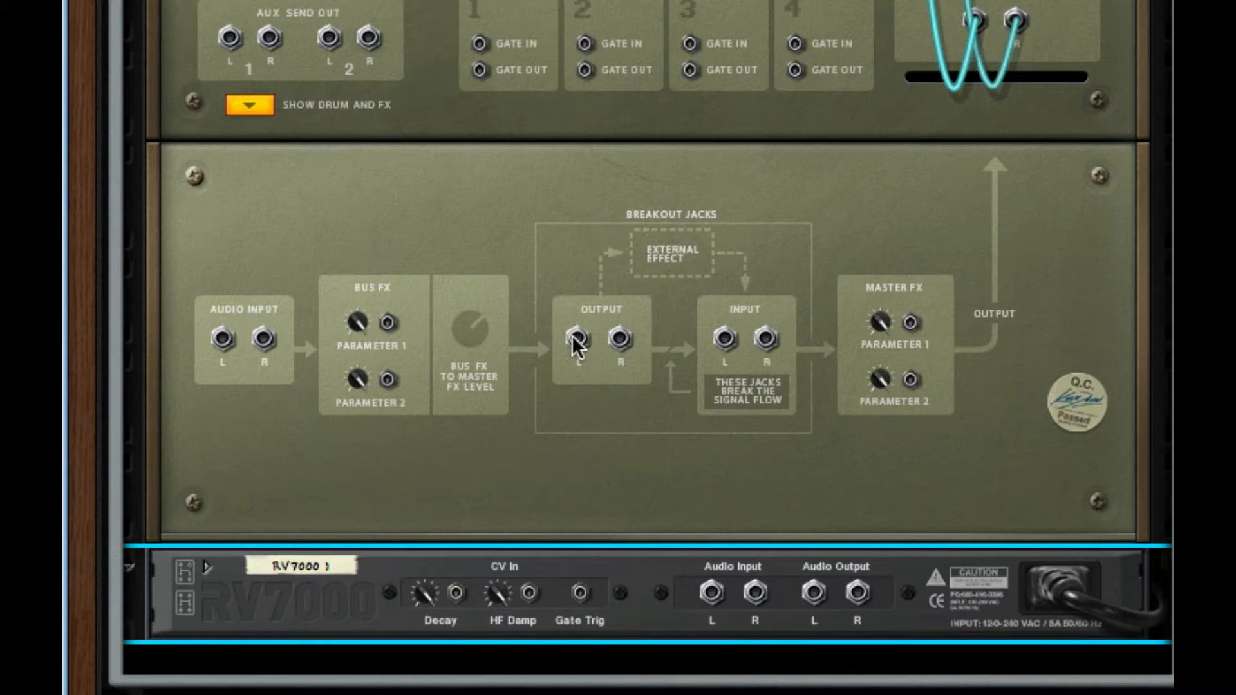
left_click_drag(575, 341, 711, 598)
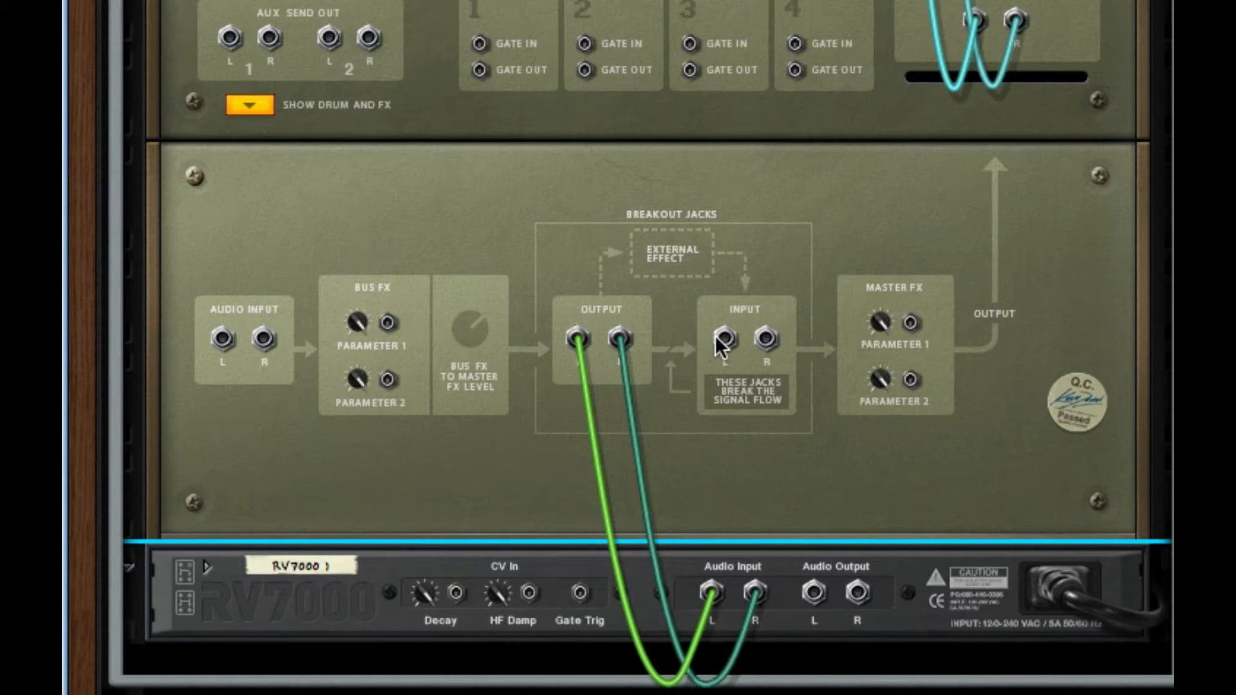
left_click_drag(721, 338, 805, 600)
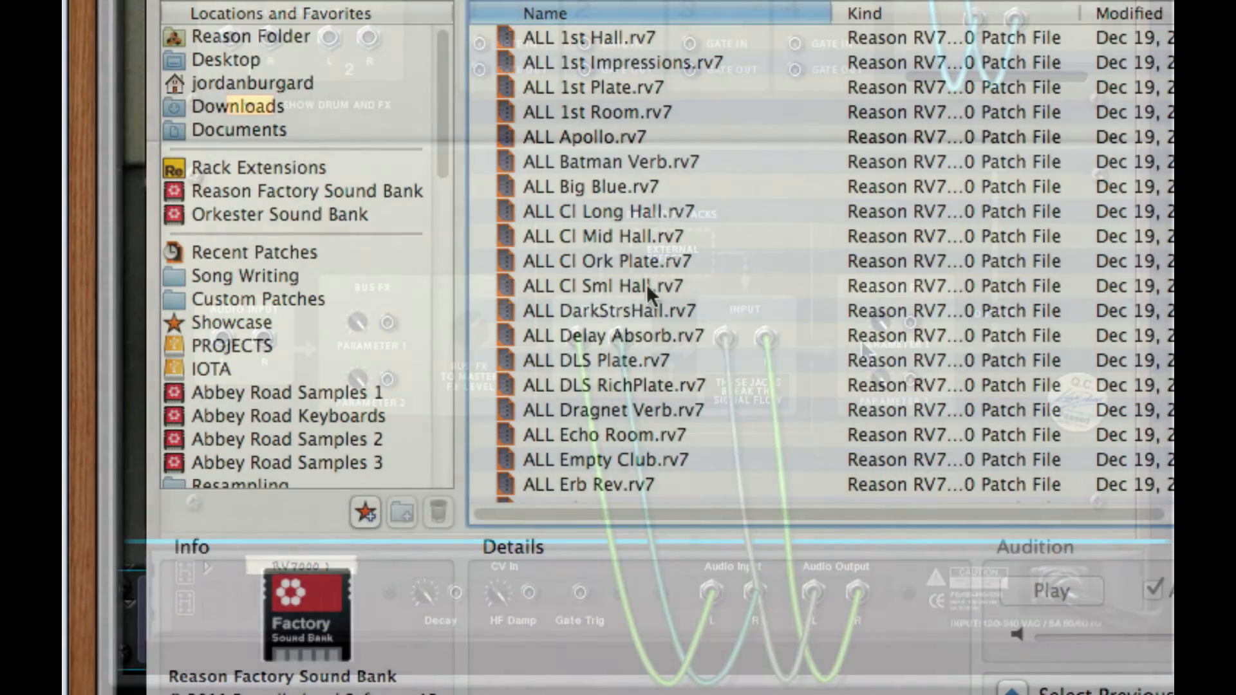
- Load the ALL Treetops reverb patch and set Dry/Wet to 28 and Decay to 48
scroll(673, 284, "down", 5)
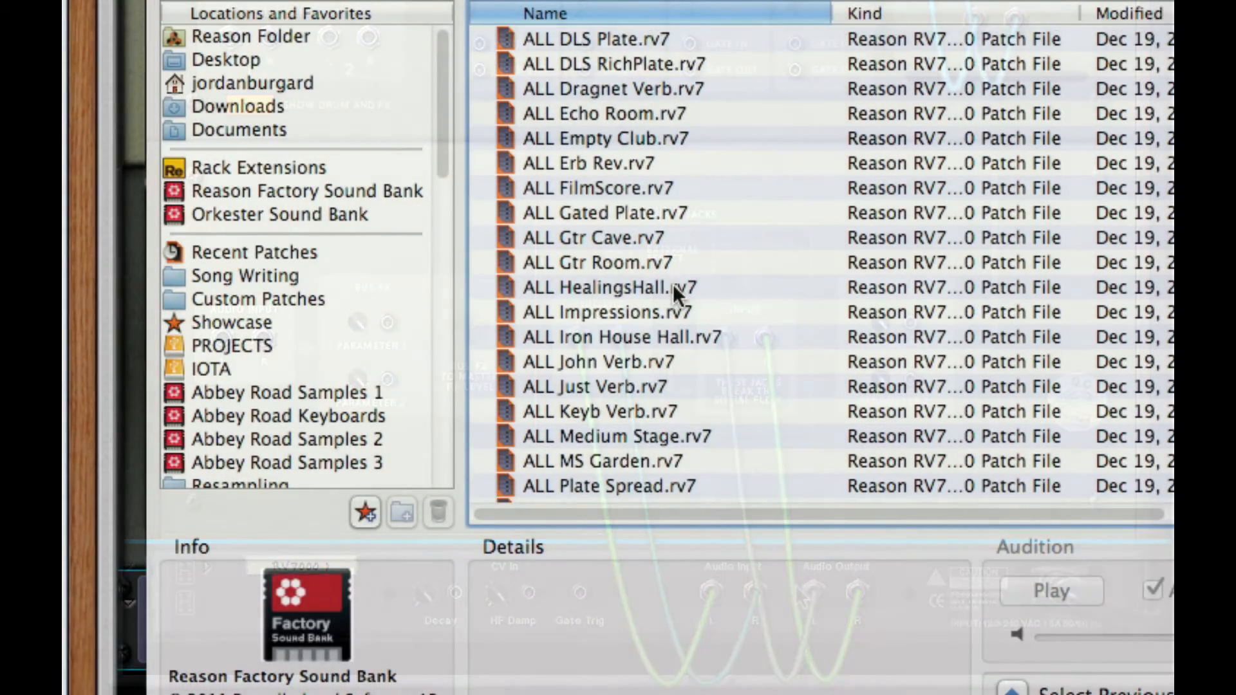
scroll(673, 284, "down", 3)
left_click(637, 438)
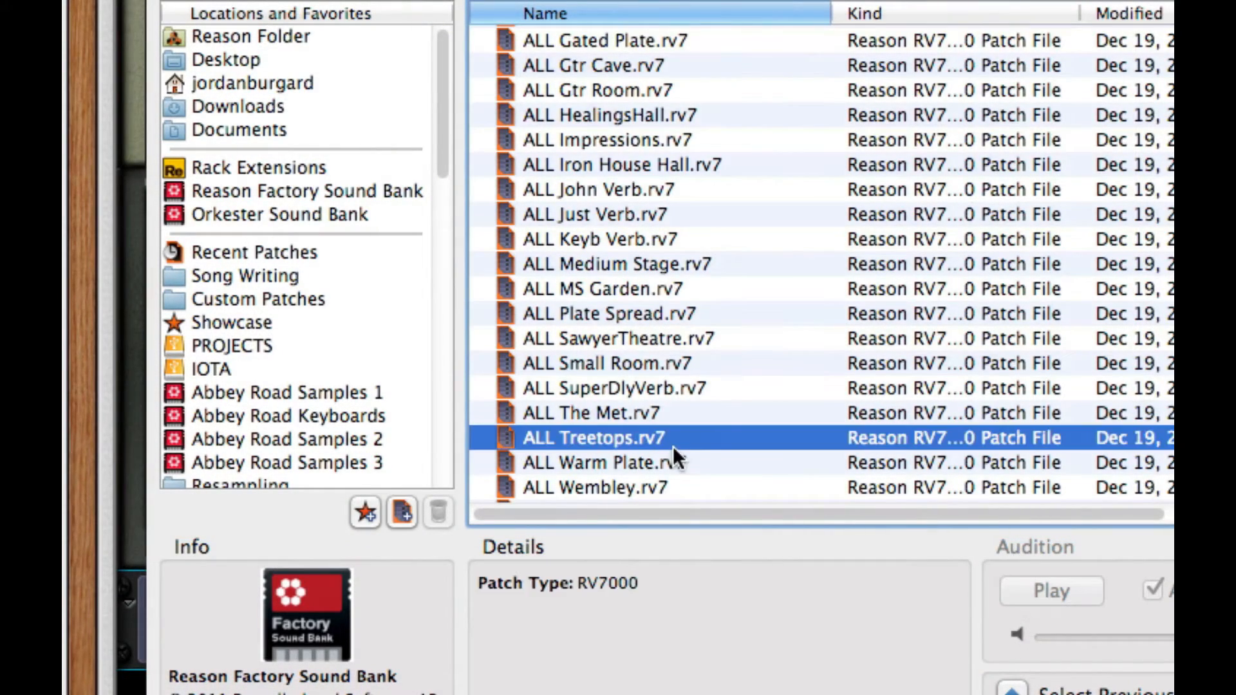
key("Return")
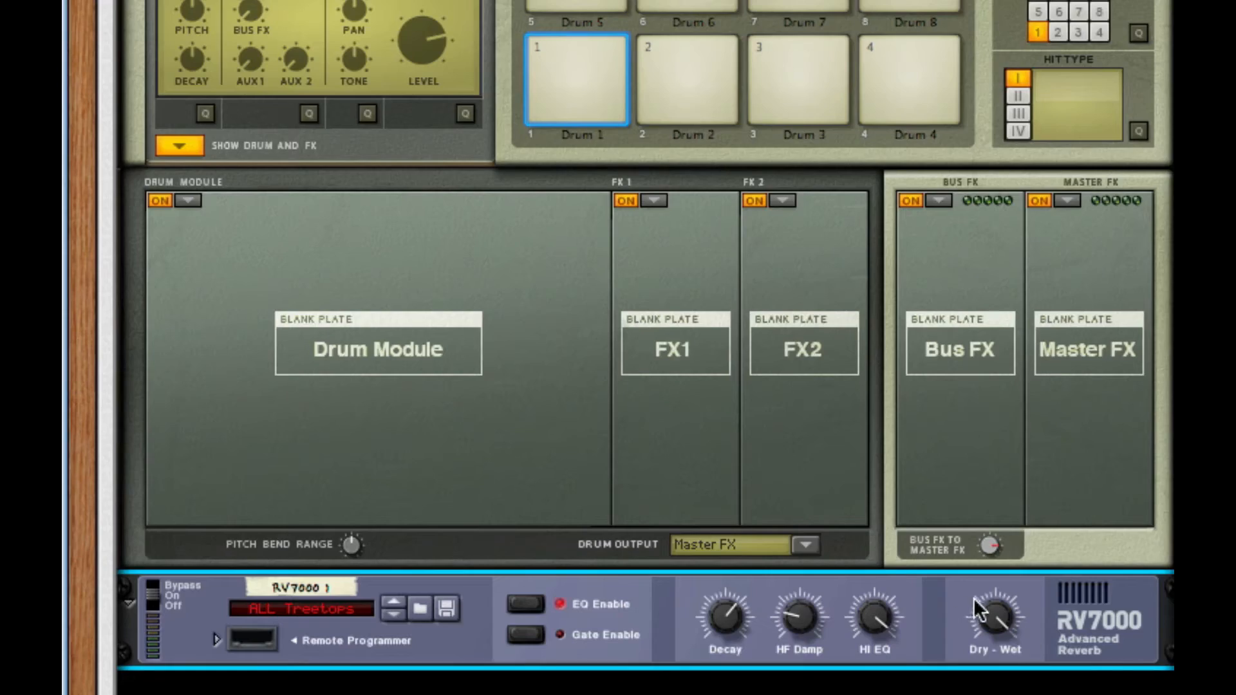
left_click_drag(995, 615, 995, 694)
left_click_drag(716, 608, 715, 636)
- Add a Line 6 Bass Amp below the RV7000 and check its back-panel cabling
right_click(1065, 623)
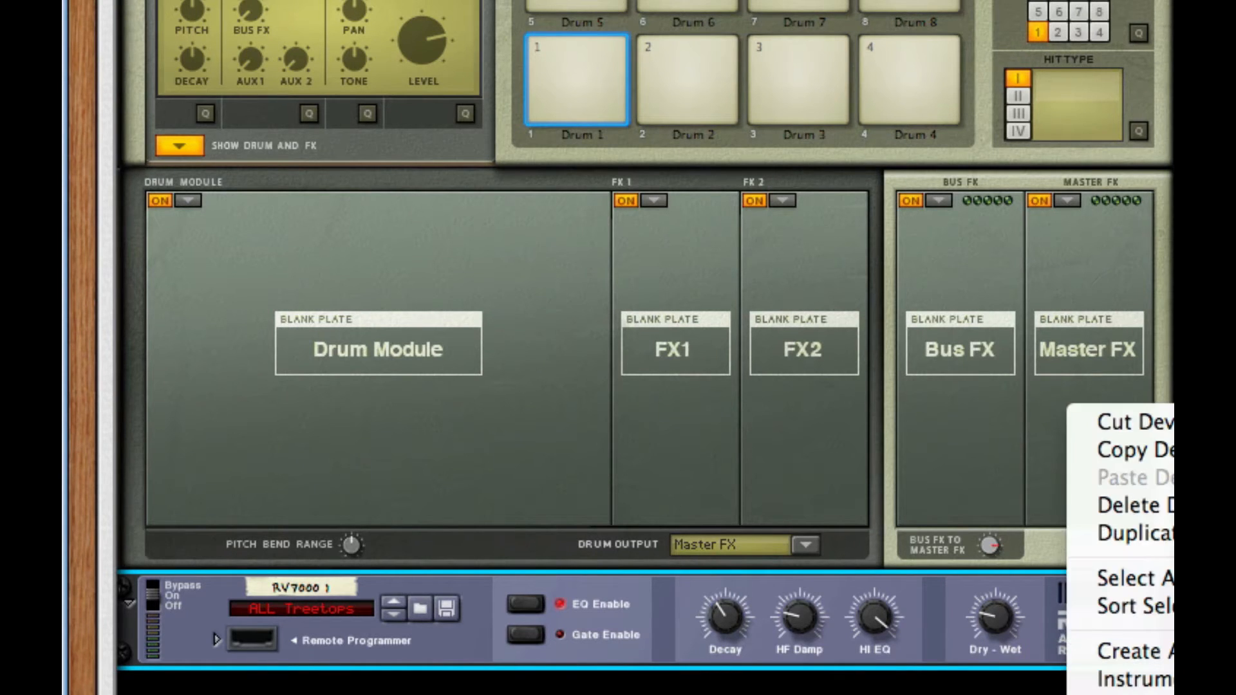
left_click(1167, 688)
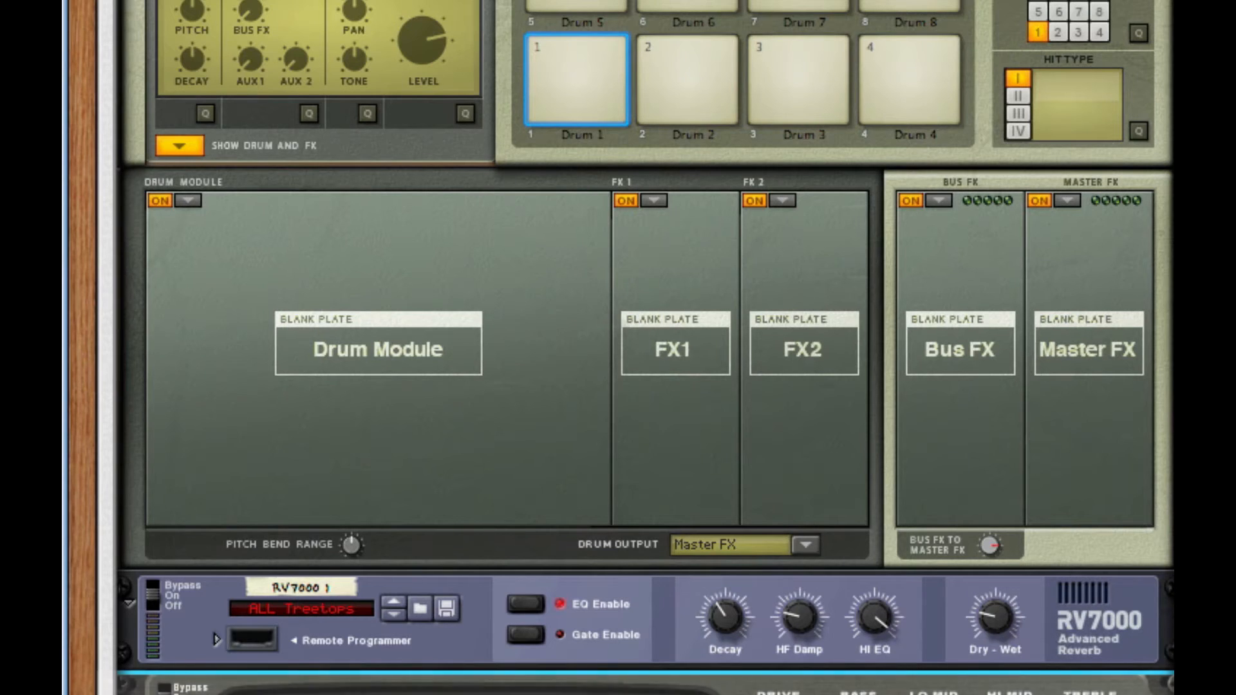
scroll(534, 566, "down", 4)
key("Tab")
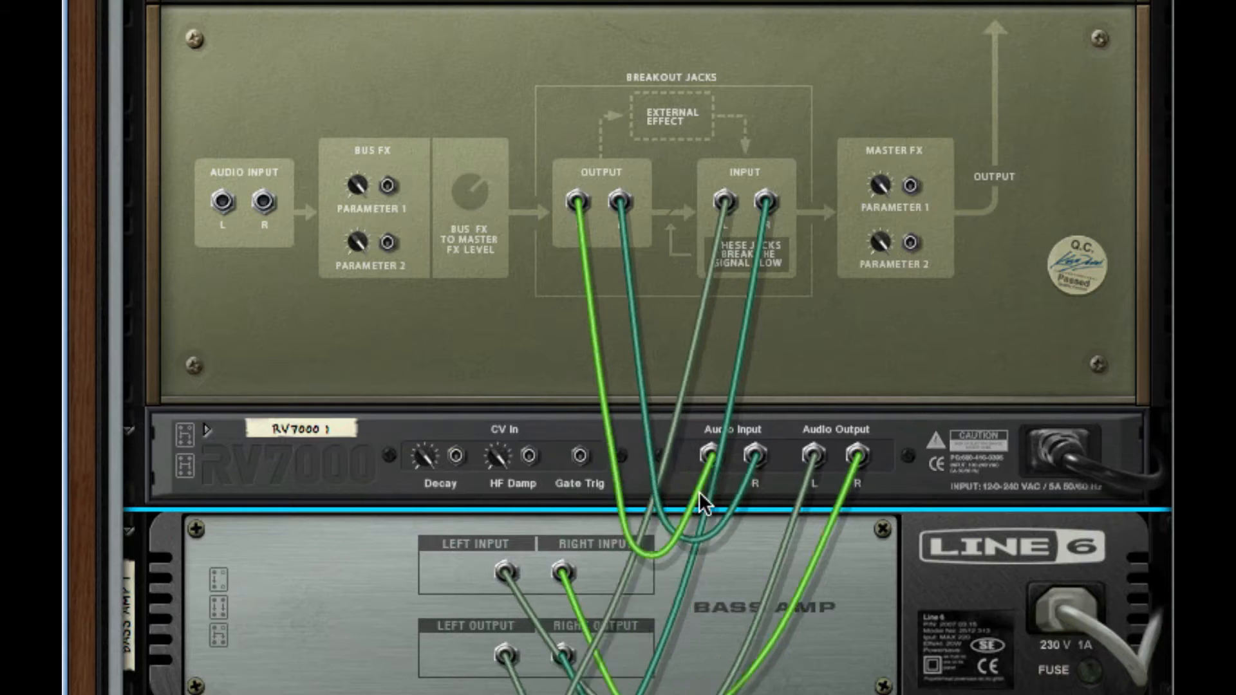
key("Tab")
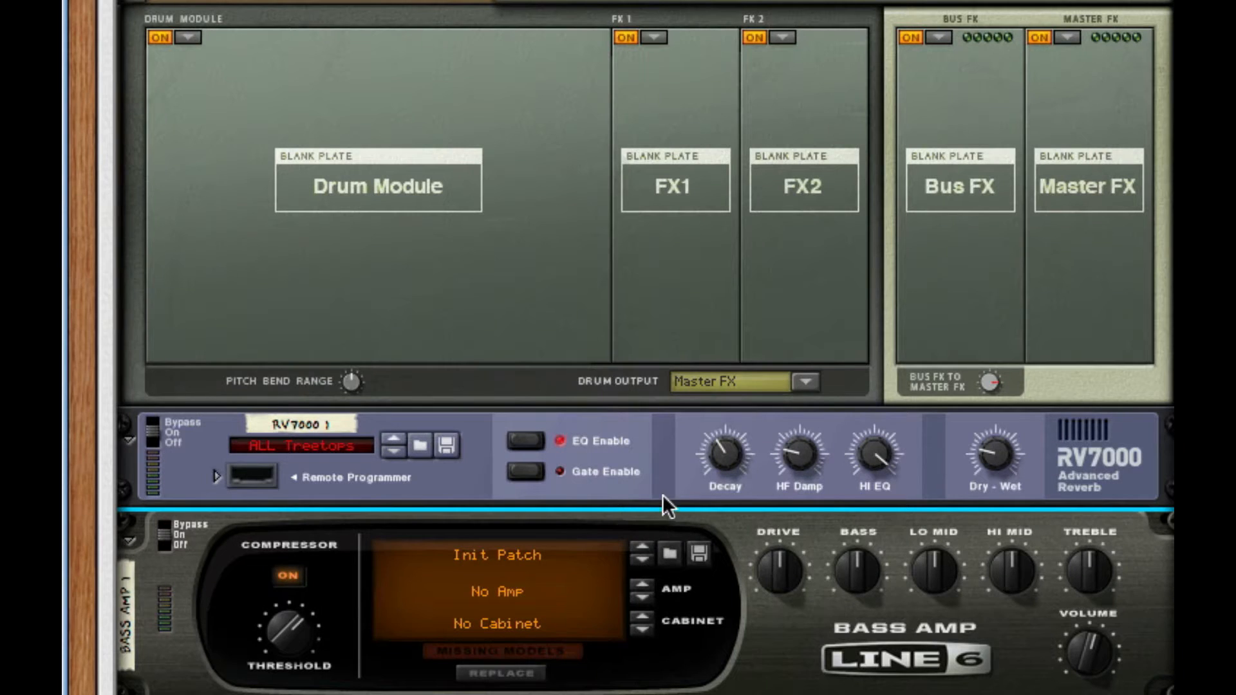
left_click_drag(901, 515, 900, 432)
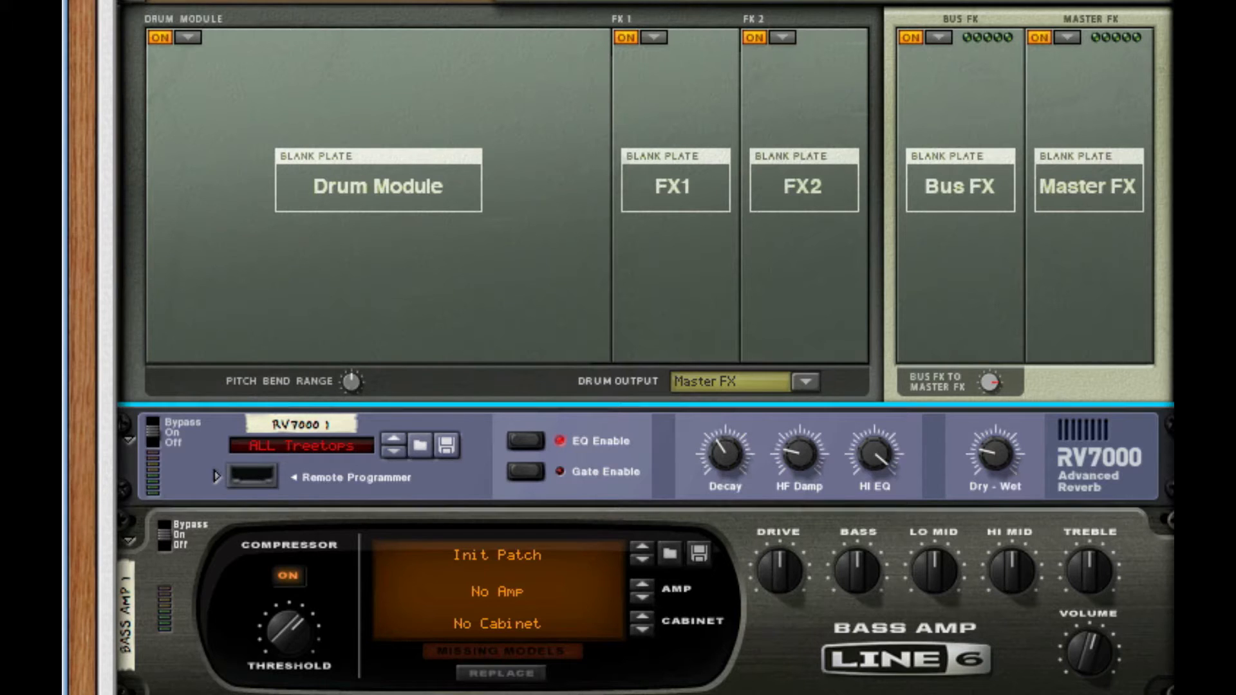
left_click(187, 38)
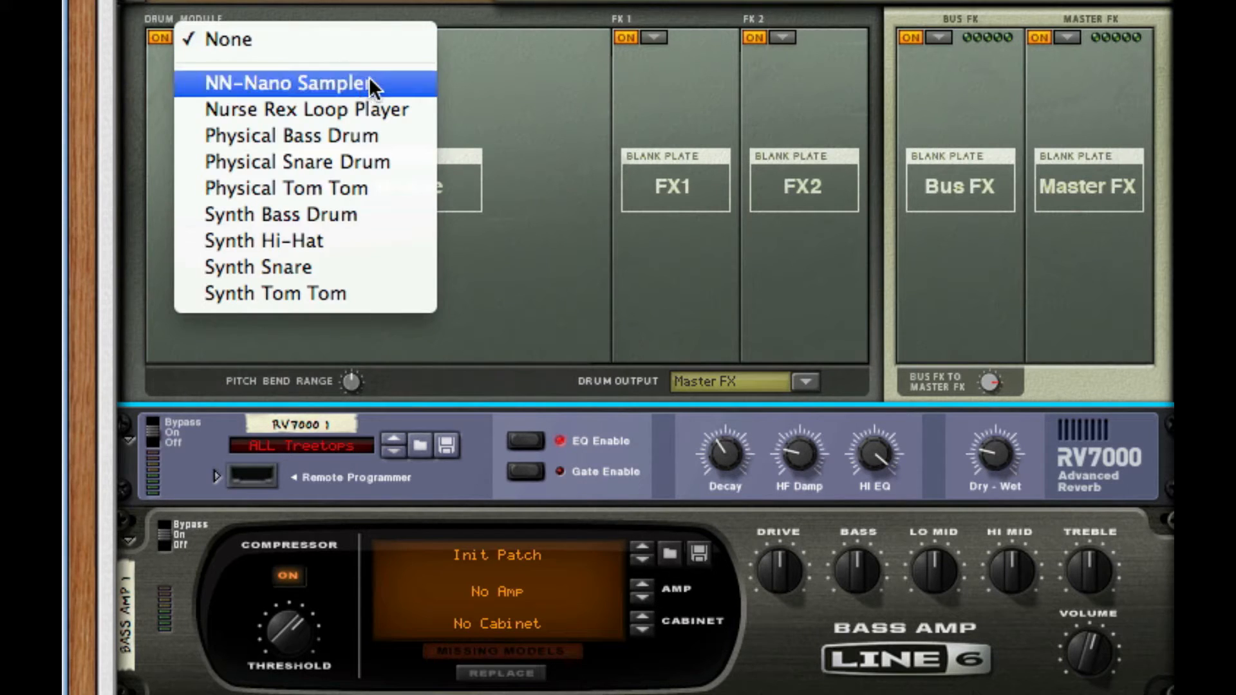
- Load a Physical Tom Tom and set Tune 1 to 52 with Pitch around -45
left_click(369, 188)
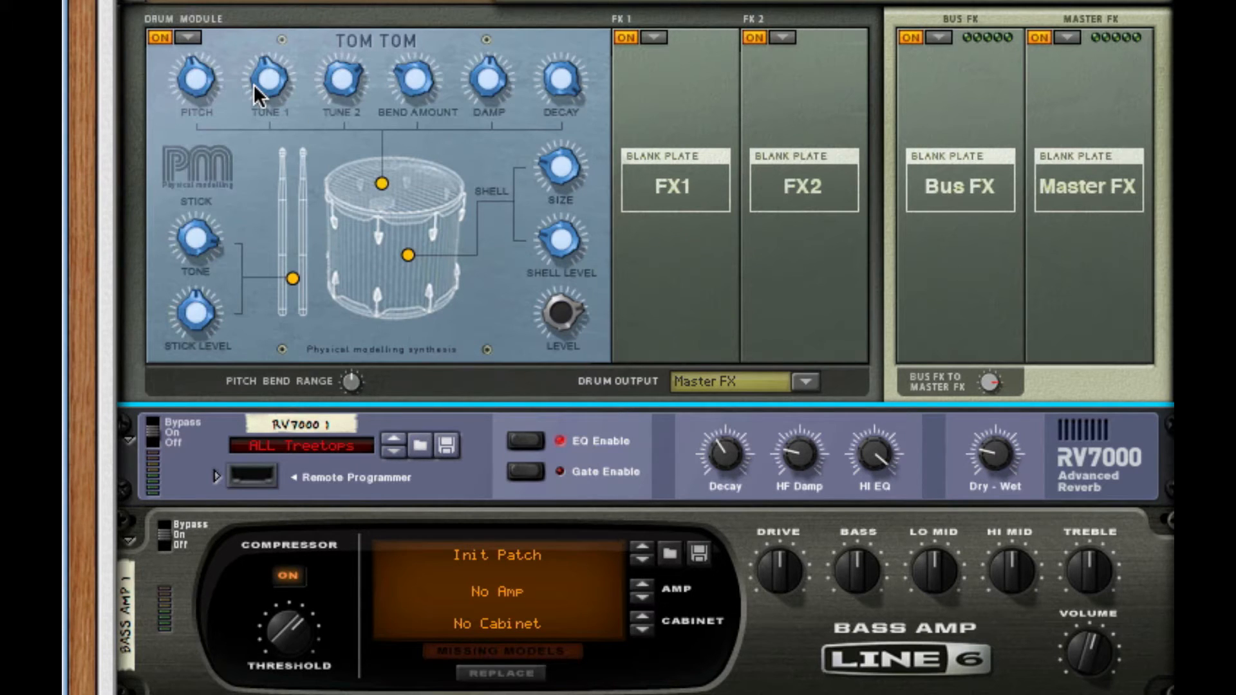
mouse_move(254, 84)
mouse_move(345, 67)
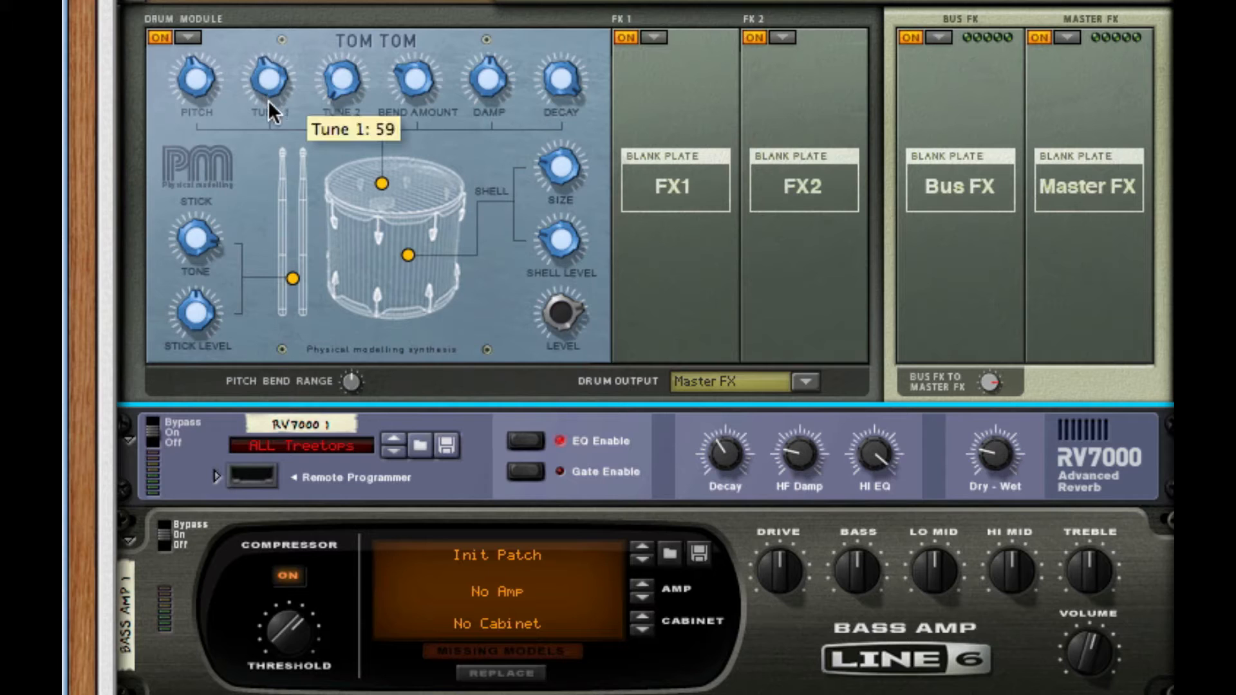
left_click_drag(268, 99, 268, 103)
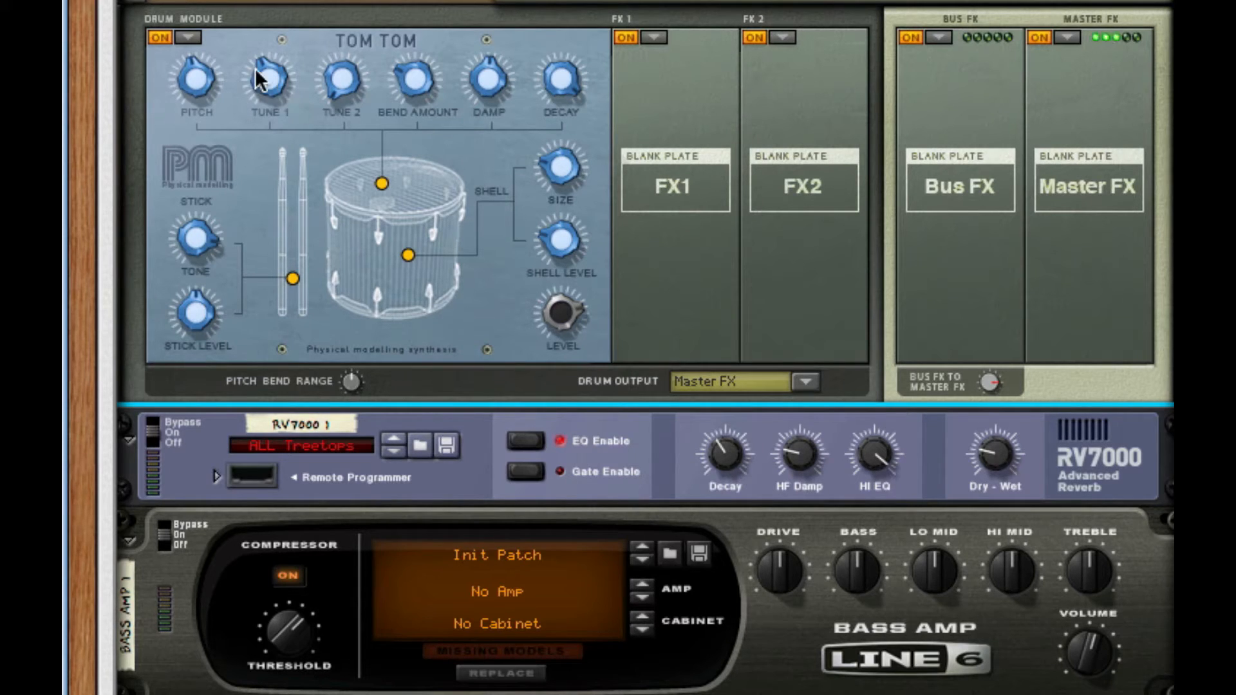
left_click_drag(269, 90, 265, 209)
left_click_drag(192, 110, 193, 190)
left_click_drag(284, 86, 292, 18)
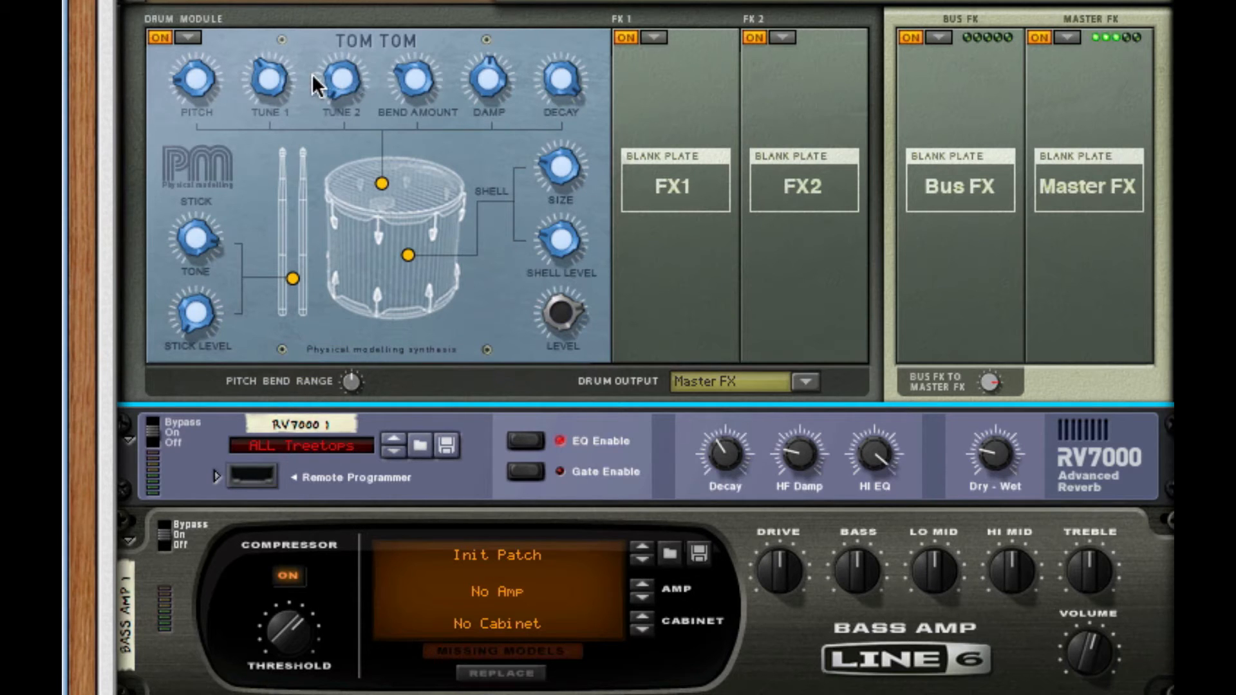
mouse_move(257, 76)
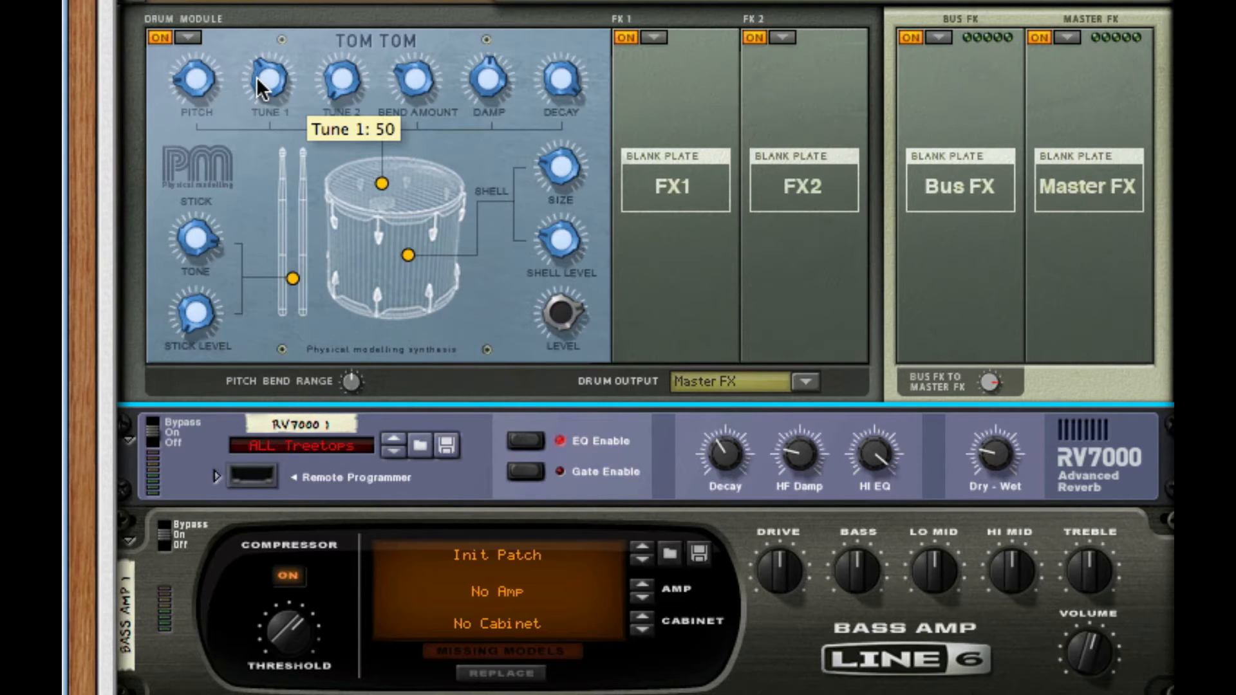
mouse_move(256, 76)
left_mouse_down()
mouse_move(256, 113)
mouse_move(255, 75)
left_mouse_up()
left_click_drag(182, 84, 184, 189)
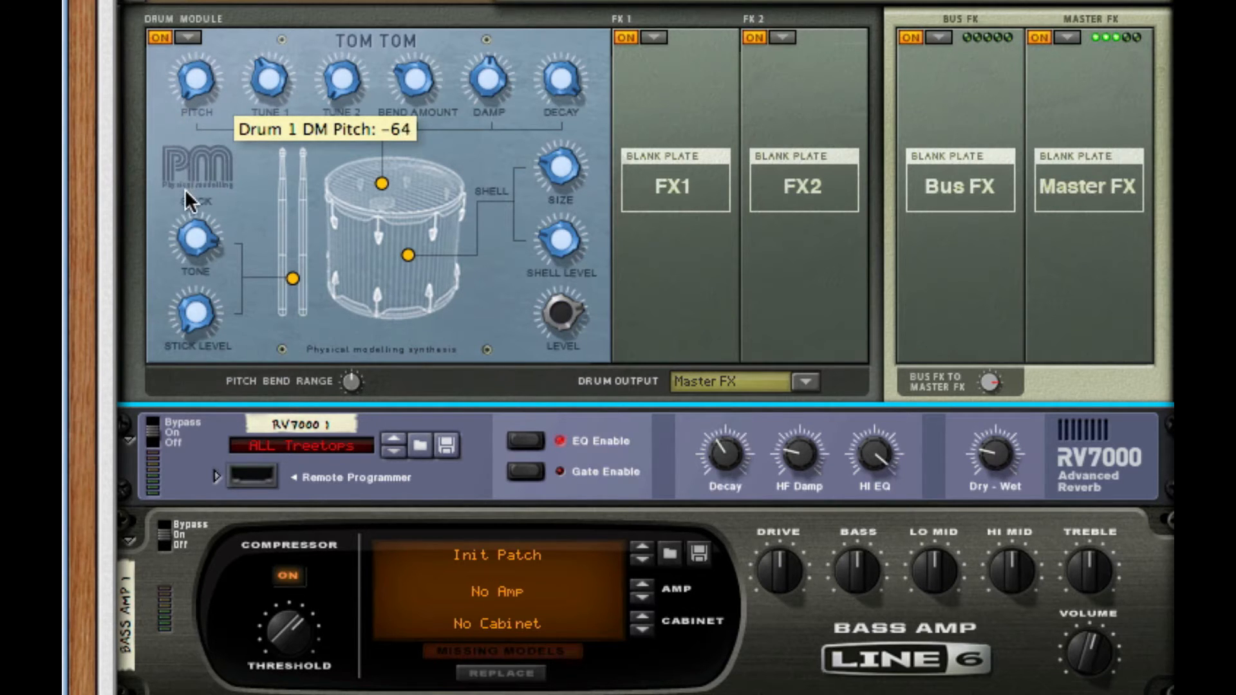
left_click_drag(195, 92, 206, 17)
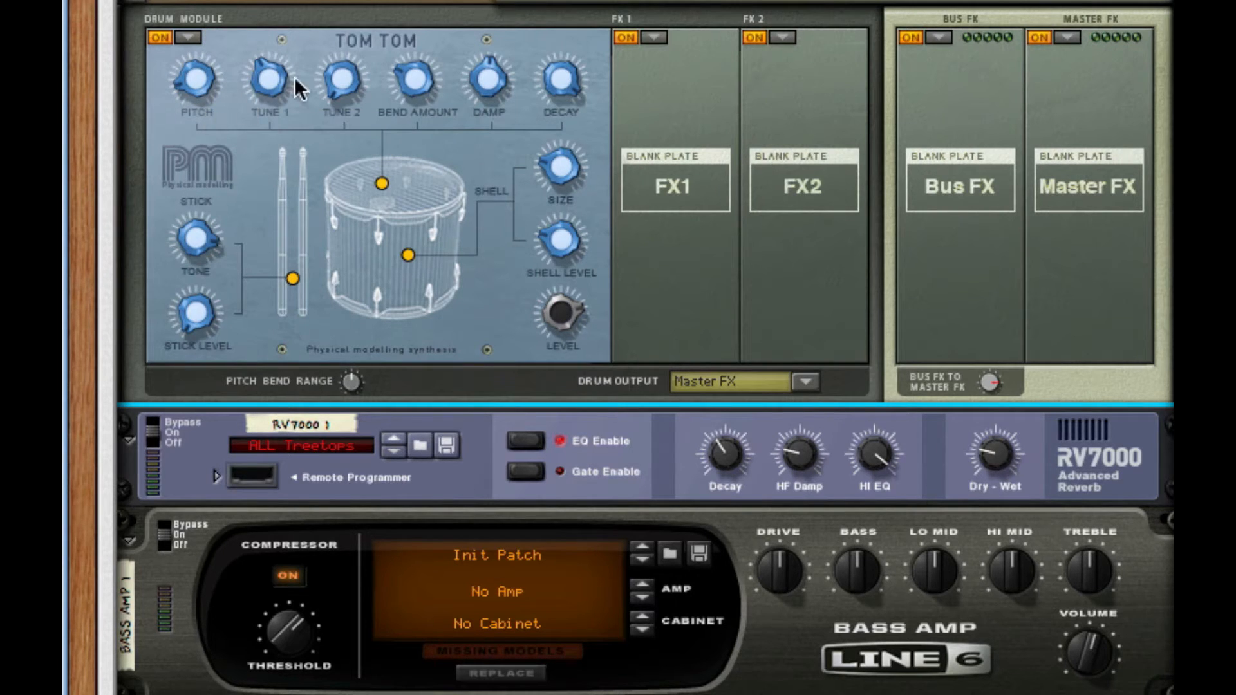
- Raise the tom's Shell Size to 63 and Shell Level to 62
mouse_move(281, 83)
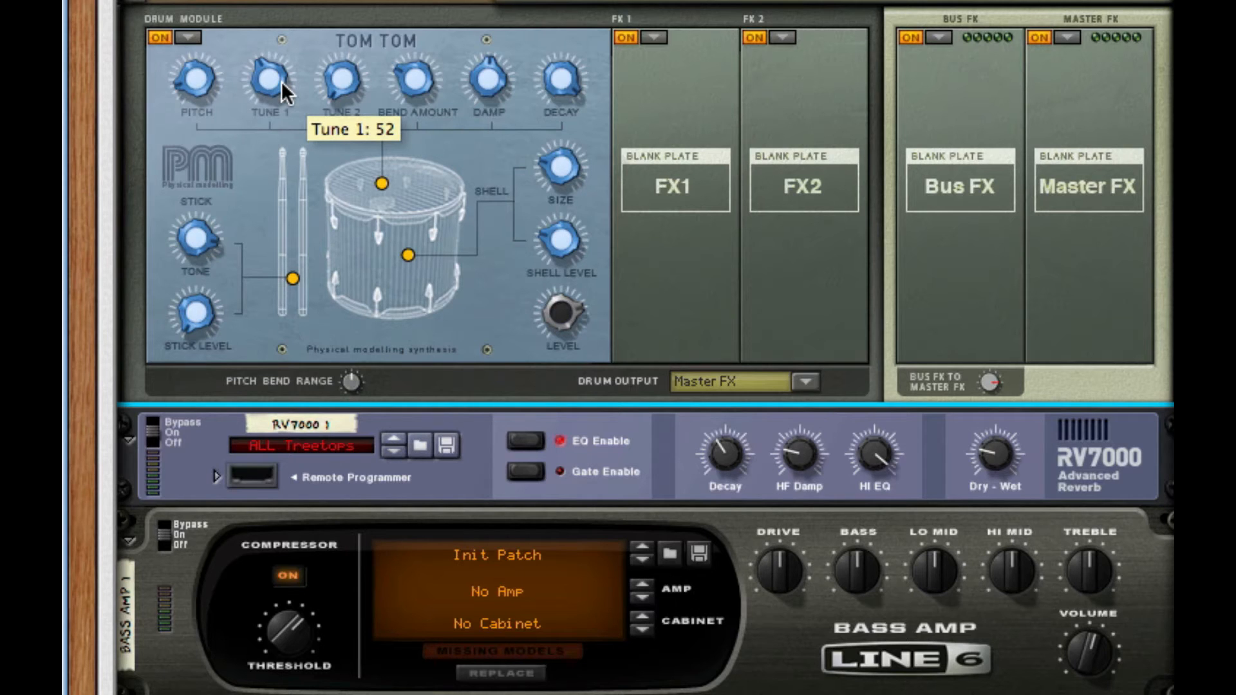
mouse_move(353, 79)
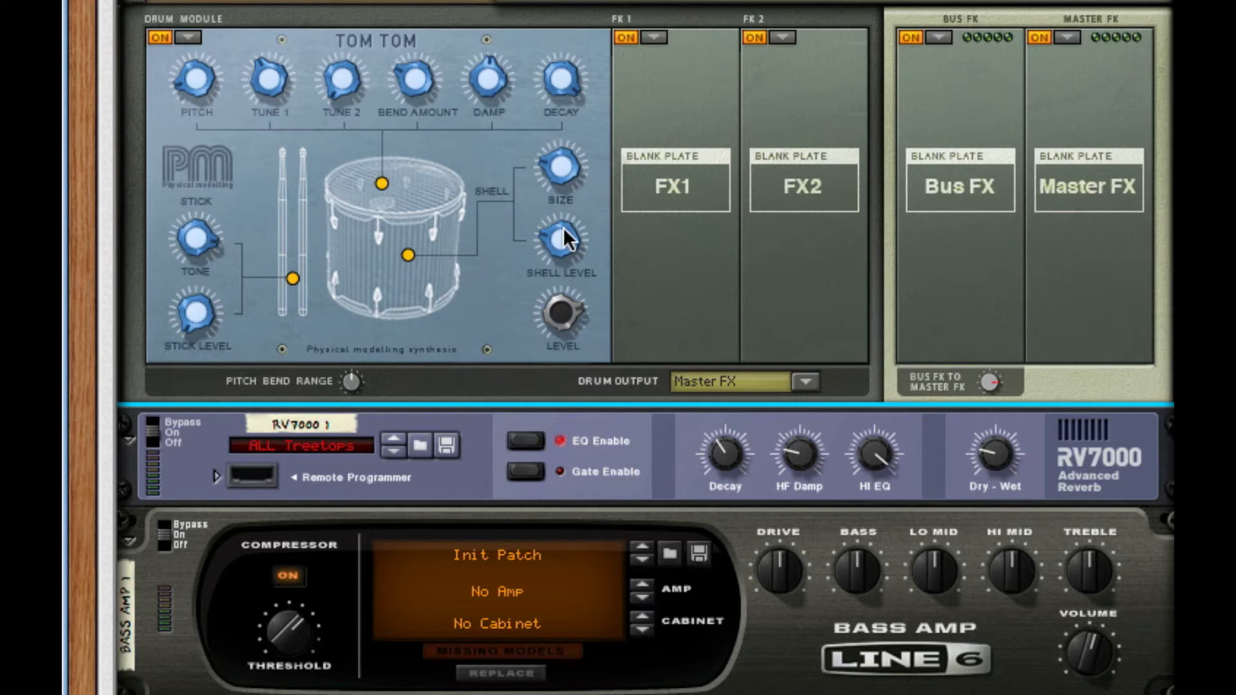
mouse_move(560, 169)
left_mouse_down()
mouse_move(572, 87)
mouse_move(567, 172)
left_mouse_up()
left_click_drag(561, 240, 574, 146)
- Add a Tone effect in FX1 with Pitch 32, Decay 46, and adjusted Attack and Shape
left_click(653, 38)
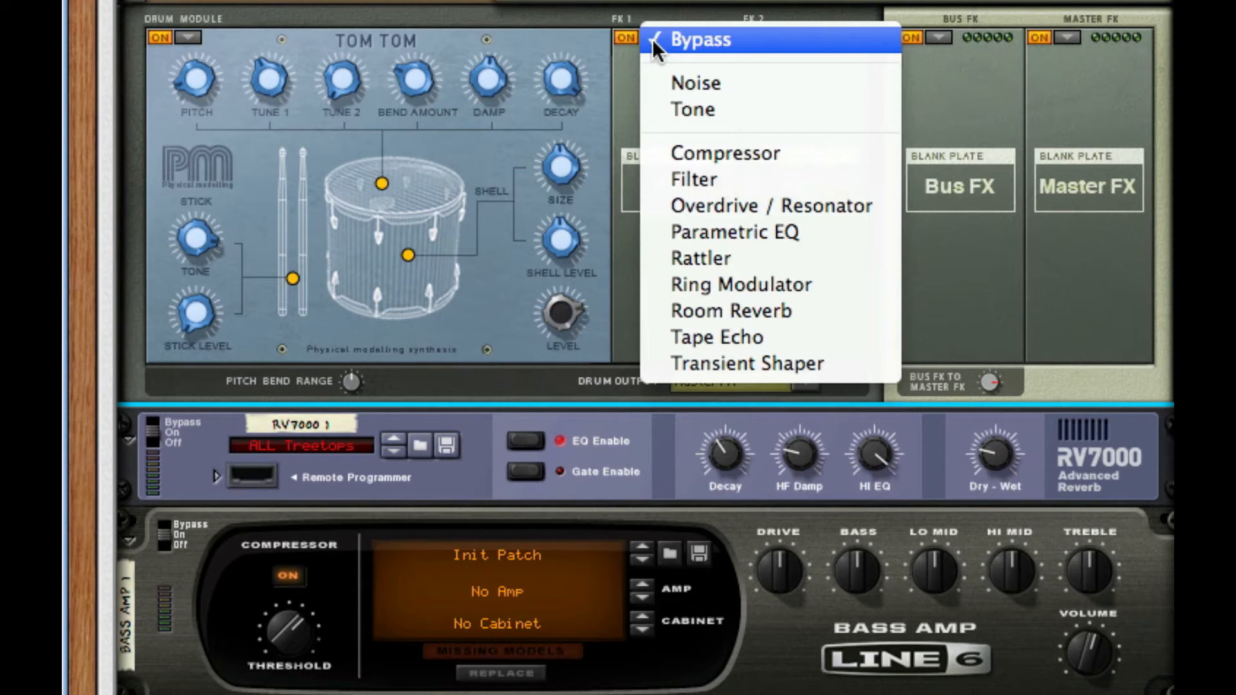
left_click(725, 110)
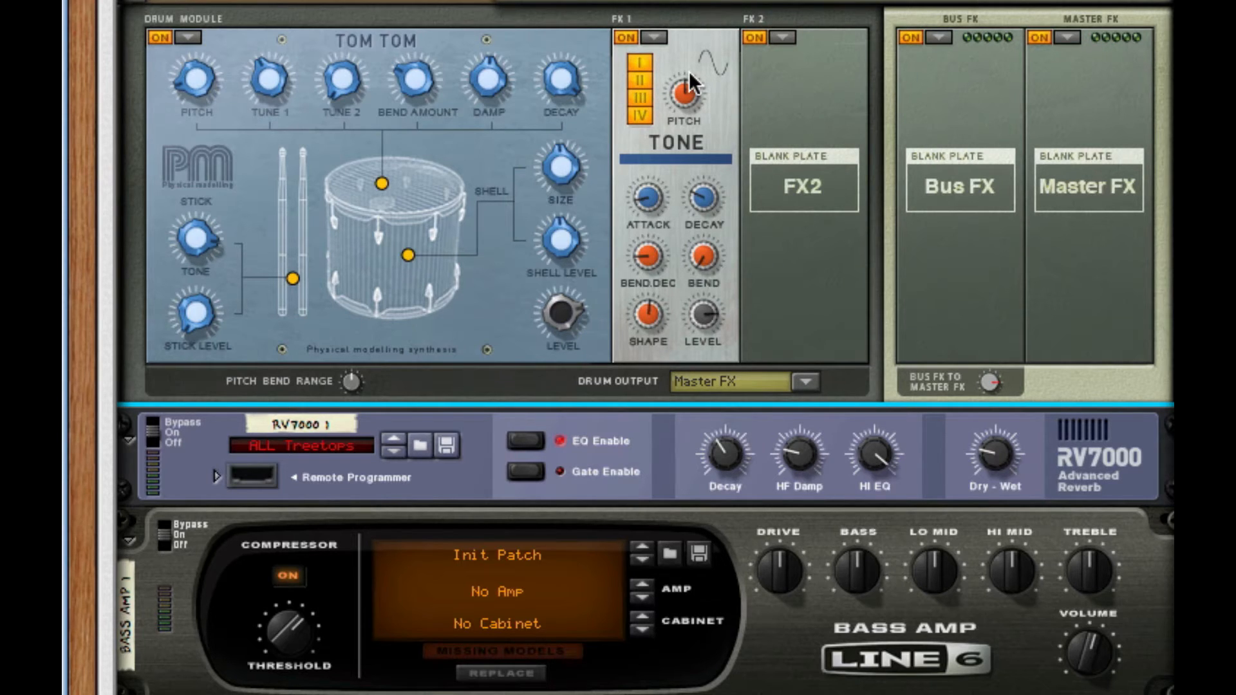
left_click_drag(687, 90, 682, 170)
mouse_move(708, 196)
left_click_drag(708, 196, 699, 235)
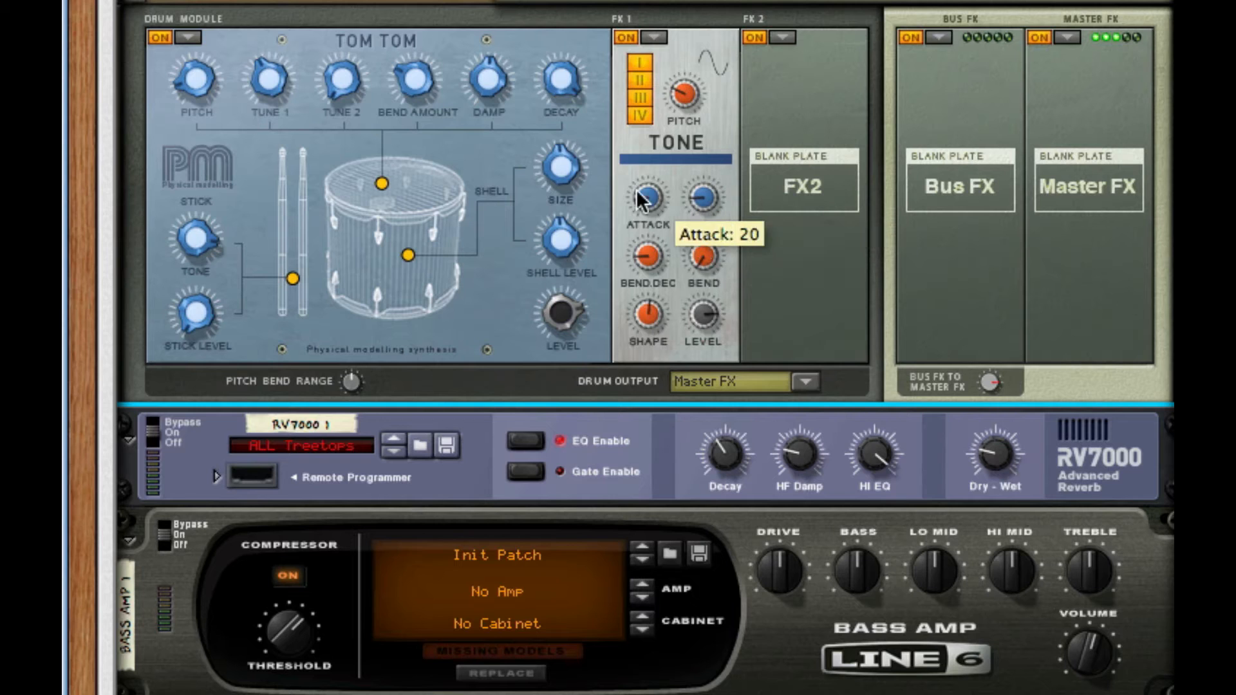
left_click_drag(648, 196, 656, 237)
left_click_drag(699, 199, 722, 133)
left_click_drag(684, 95, 682, 116)
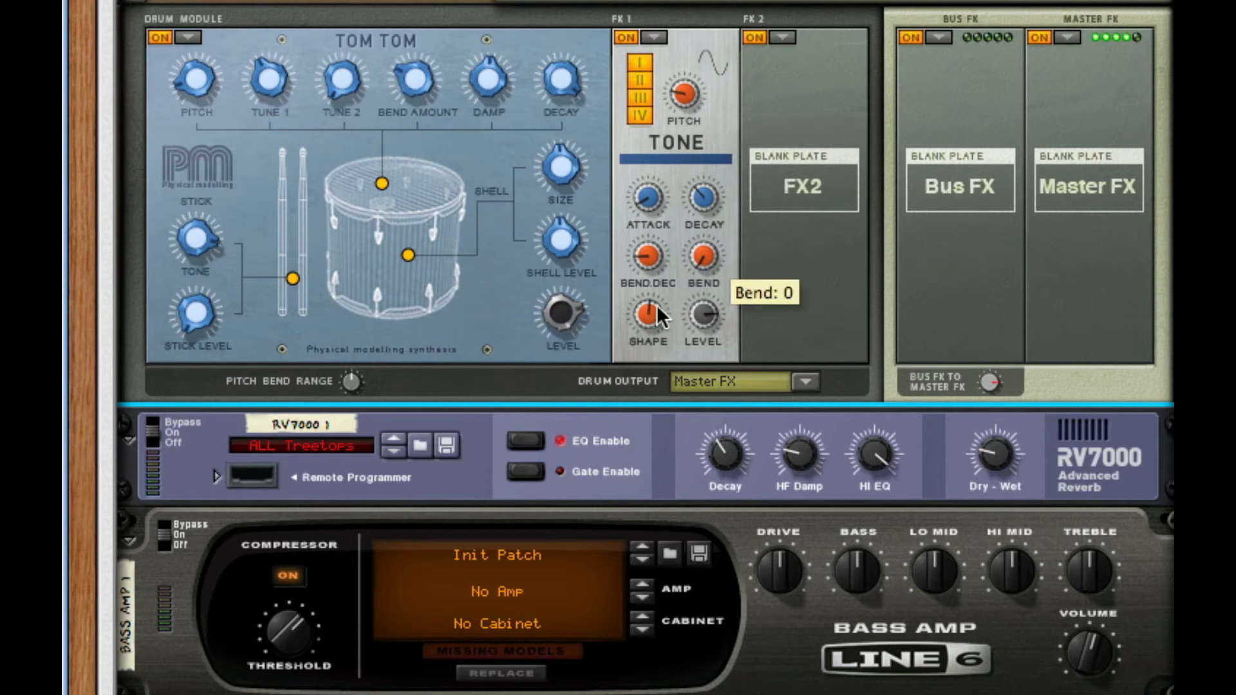
left_click_drag(656, 304, 663, 252)
mouse_move(713, 297)
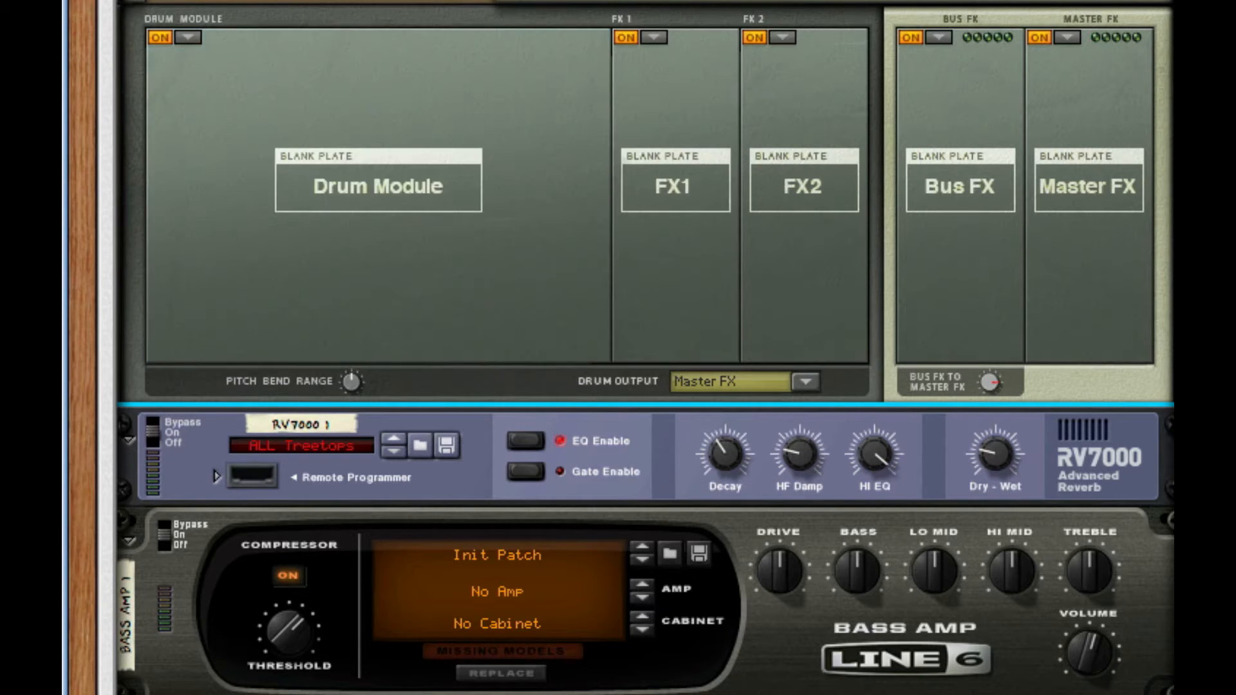
- Load a Physical Tom Tom into Drum 16: Tune 1 85, Pitch 24, raised Tune 2, Shell Size 65, Shell Level 58
left_click(187, 37)
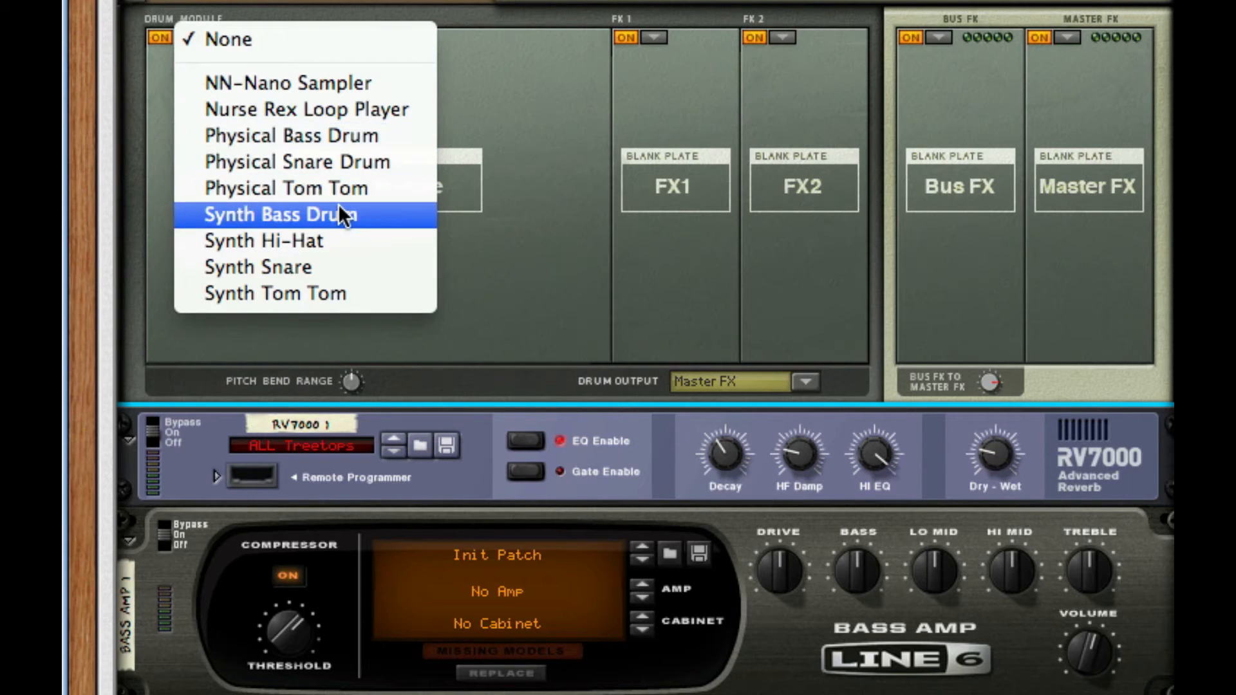
left_click(409, 189)
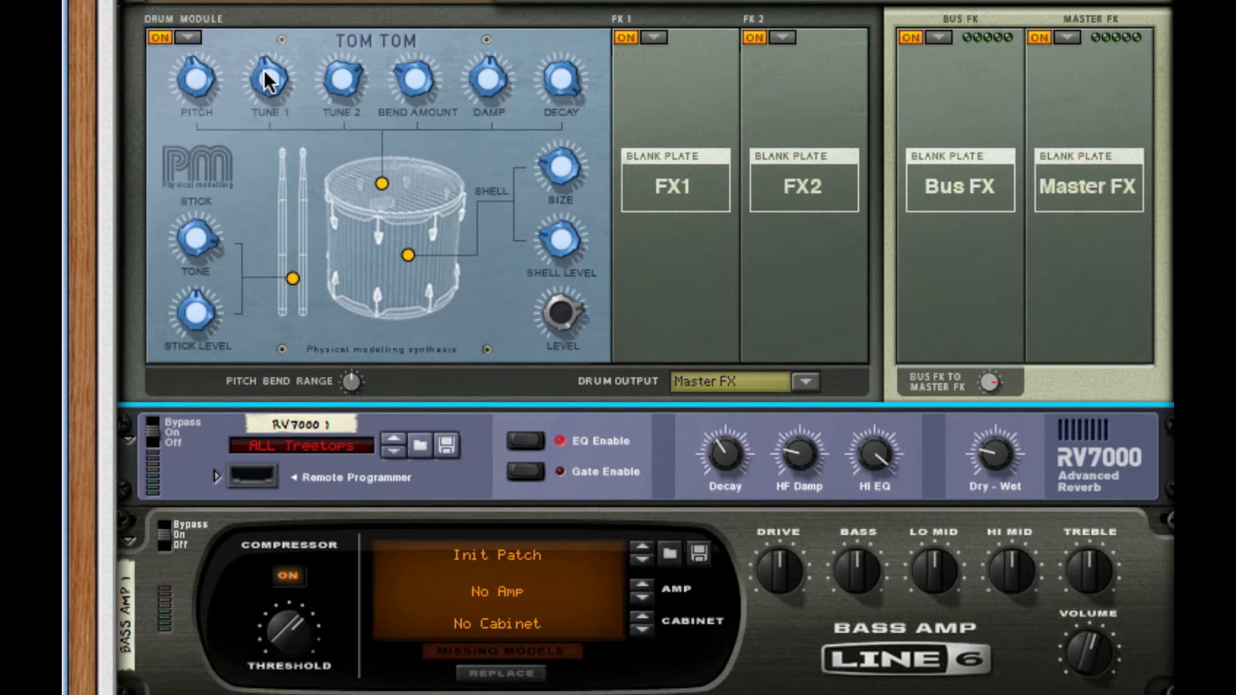
left_click_drag(264, 69, 279, 8)
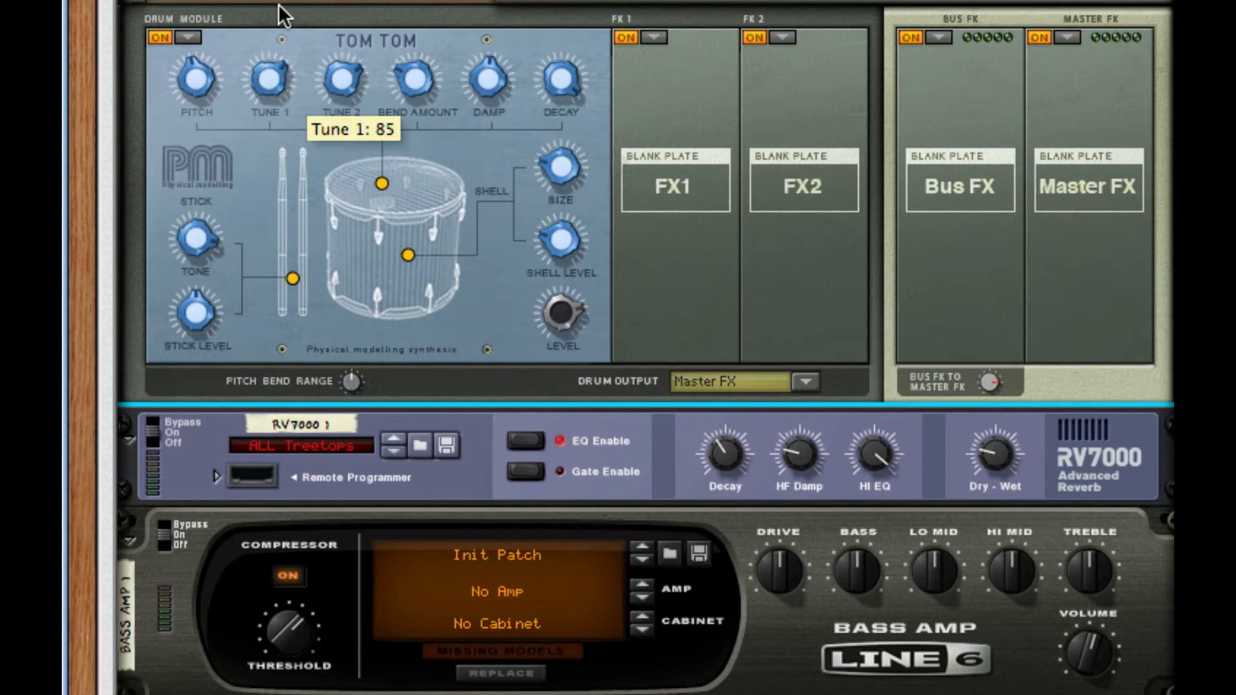
left_click_drag(201, 83, 207, 34)
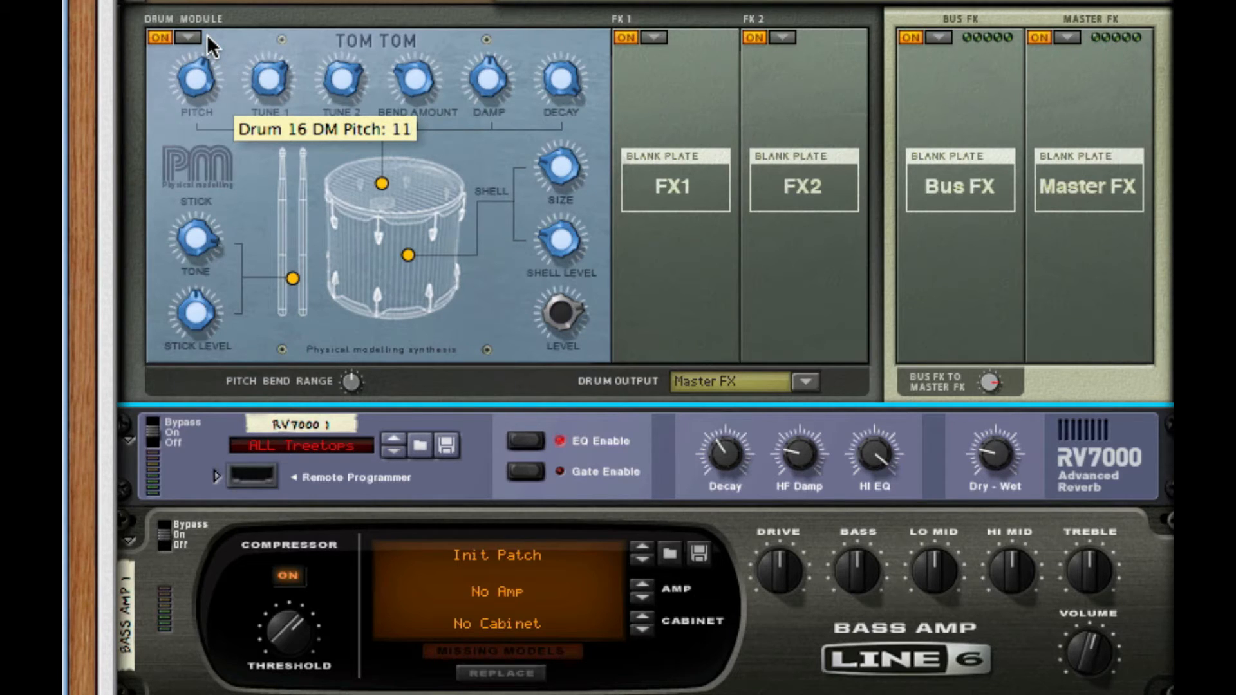
left_click_drag(206, 33, 214, 3)
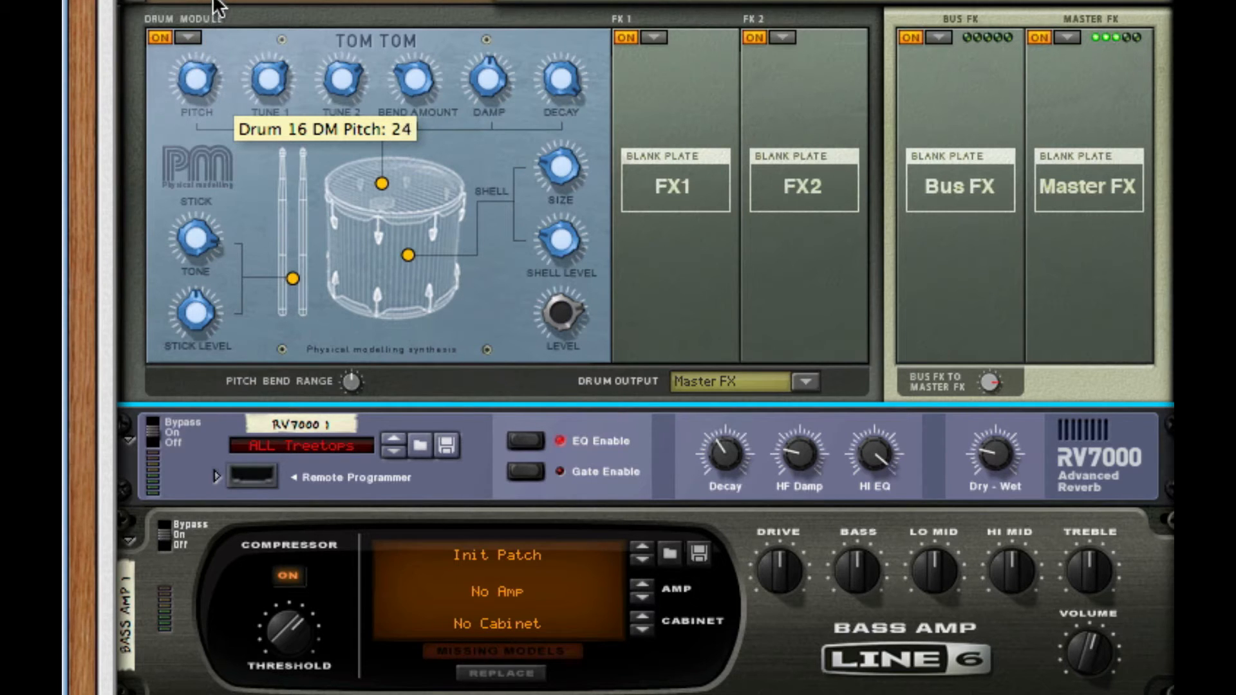
left_click_drag(331, 74, 348, 69)
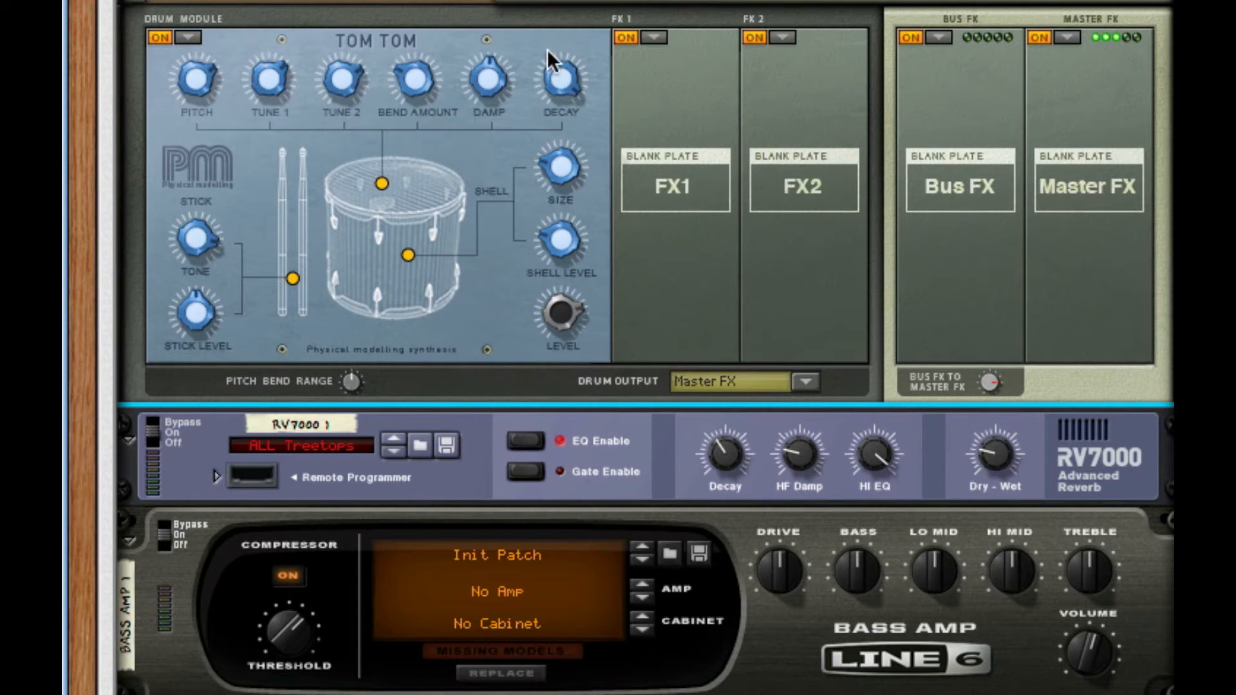
mouse_move(565, 169)
left_mouse_down()
mouse_move(579, 97)
mouse_move(574, 187)
left_mouse_up()
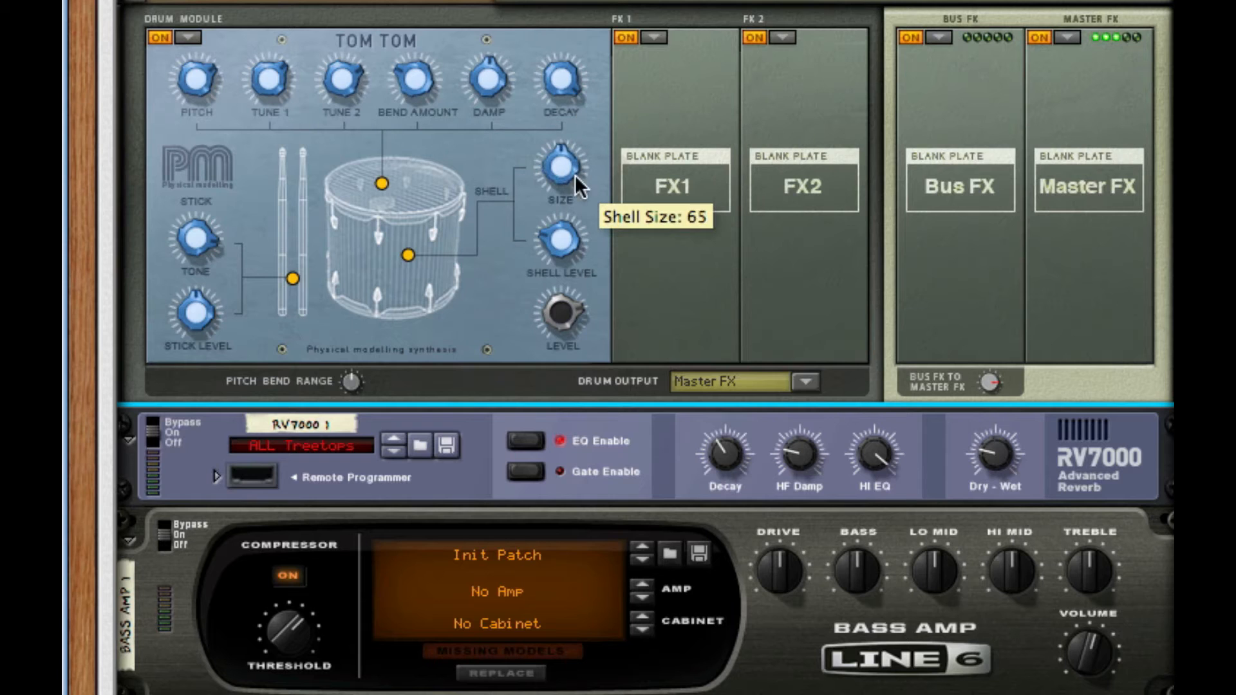
left_click_drag(561, 240, 571, 140)
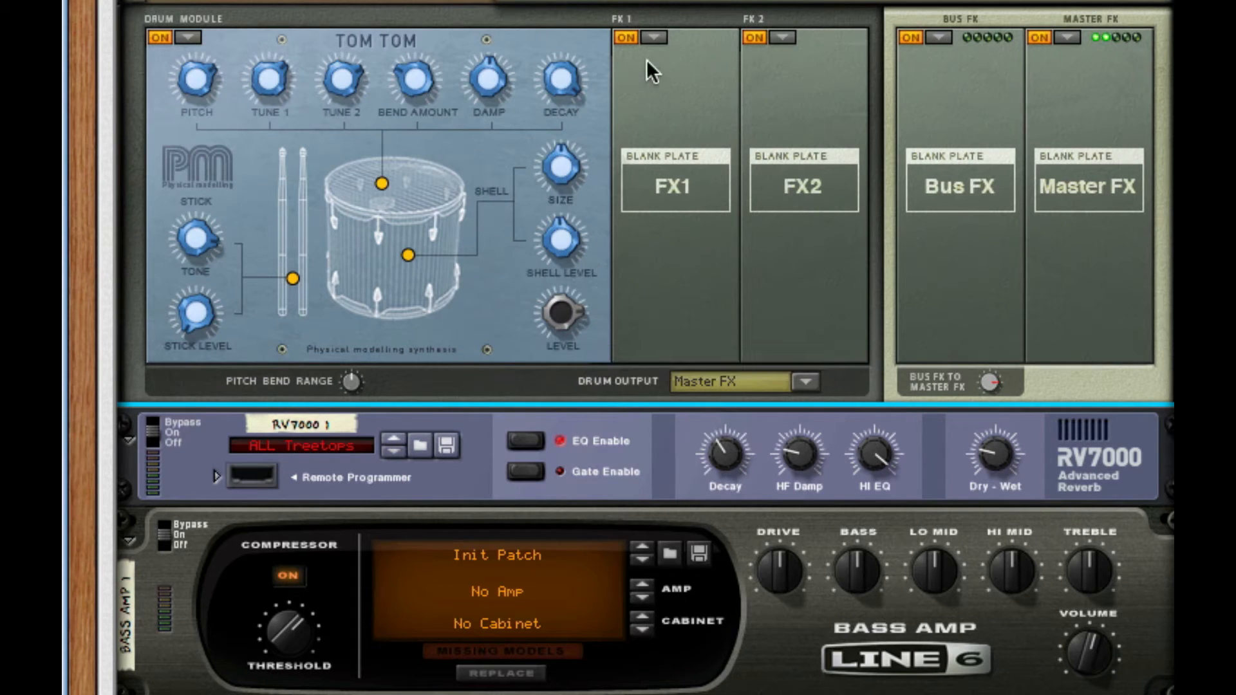
- Add a Tone effect to Drum 16's FX1, raising its pitch and the tom's pitch
left_click(654, 37)
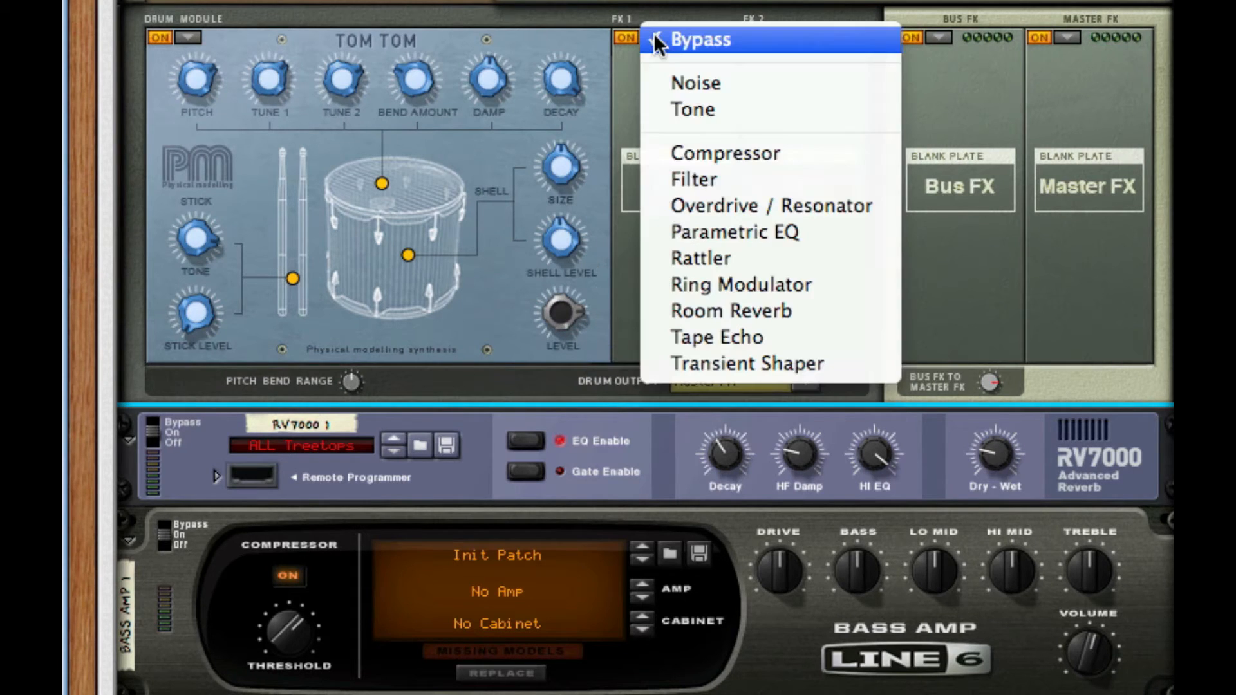
left_click(728, 110)
left_click_drag(691, 95, 690, 26)
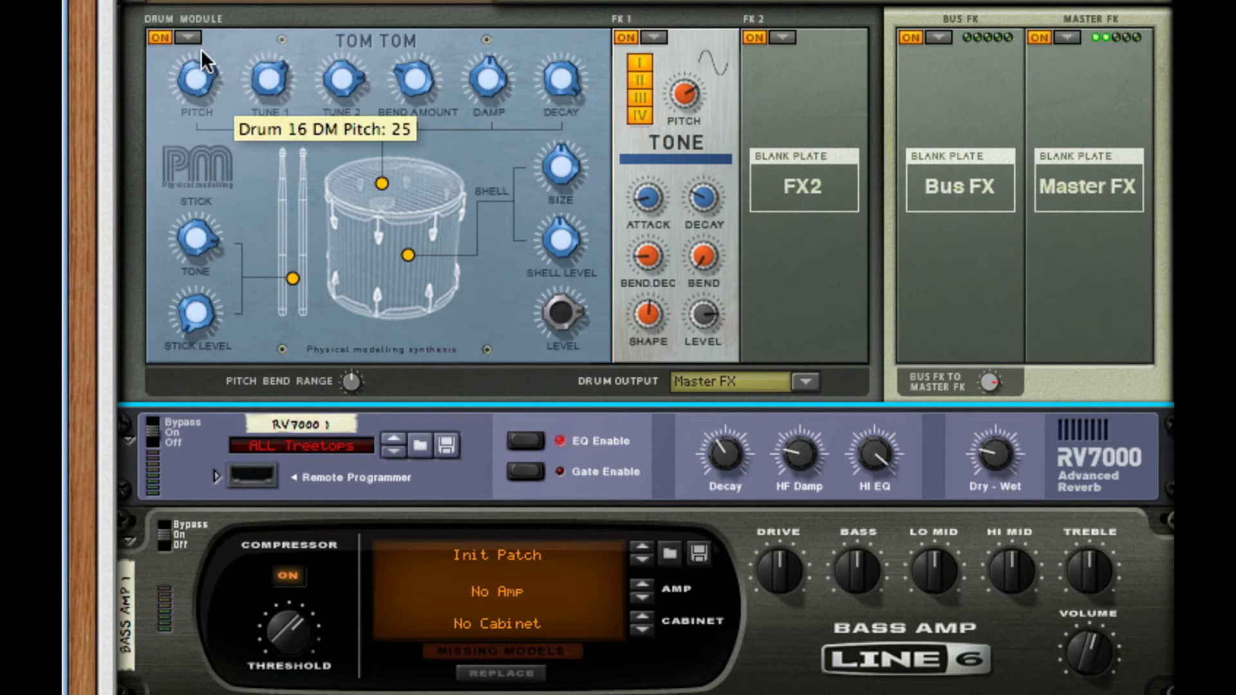
left_click_drag(201, 49, 216, 3)
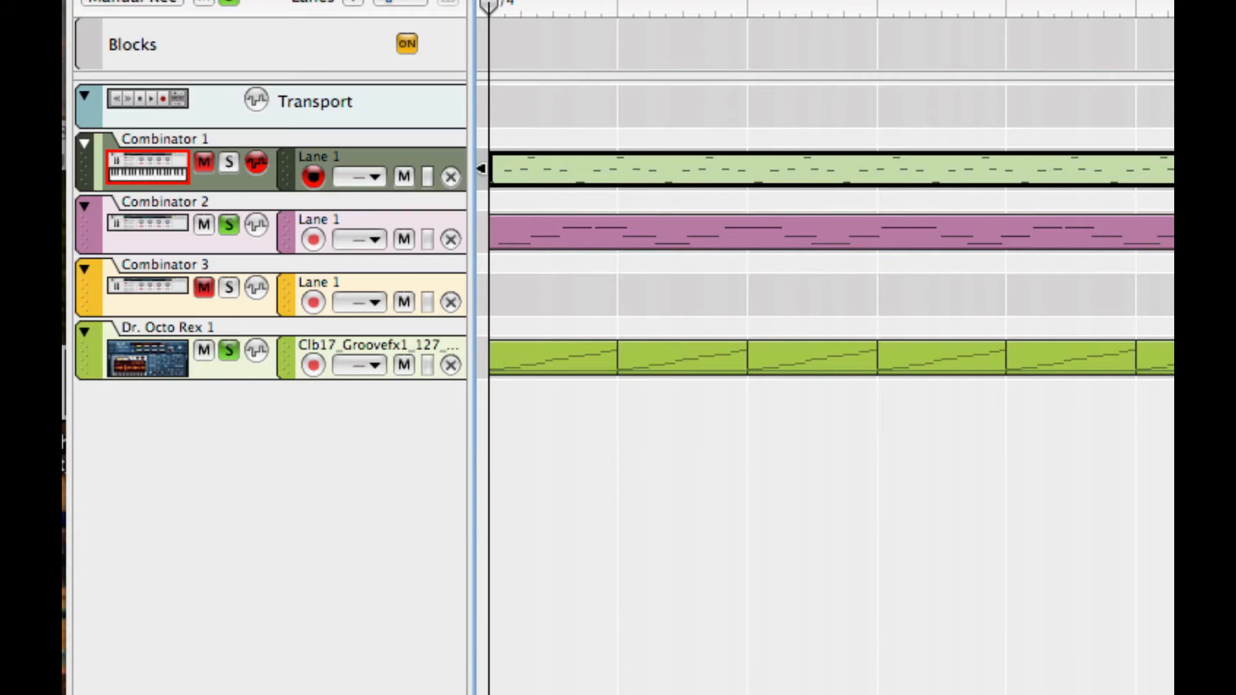
- Play the song from the start, open Combinator 2's clip for editing, and unsolo Dr. Octo Rex
left_click_drag(766, 1, 489, 1)
key("space")
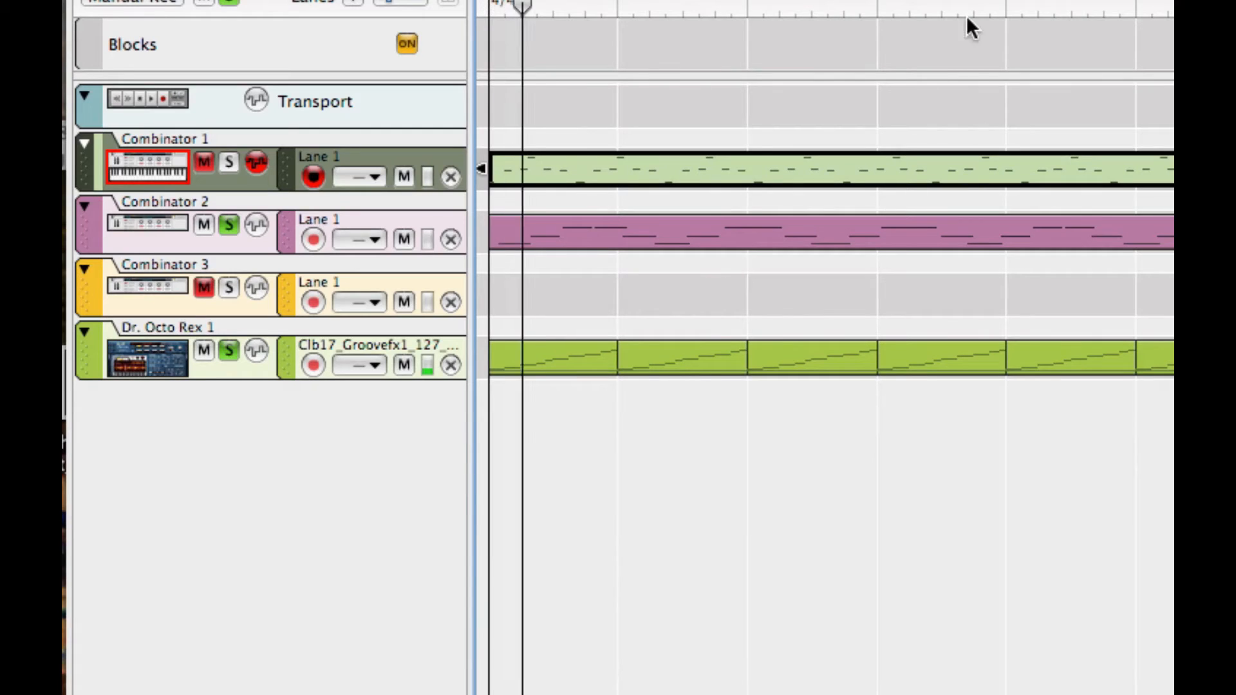
double_click(737, 233)
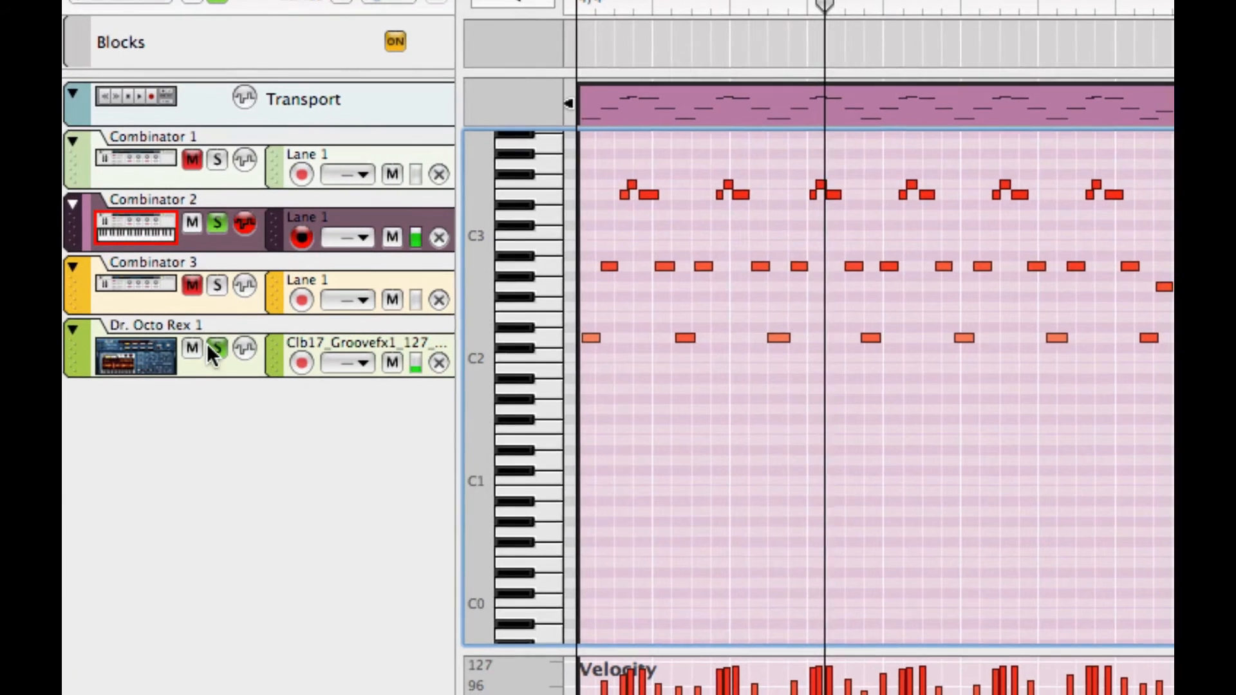
left_click(229, 350)
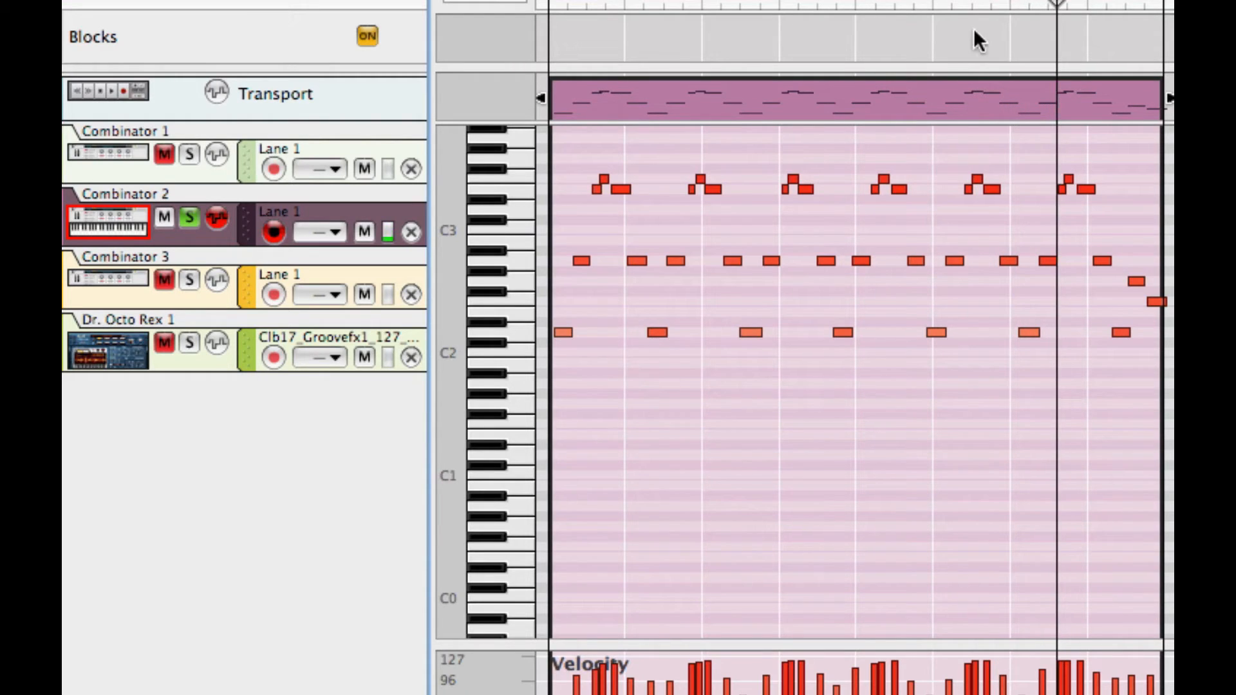
left_click_drag(798, 87, 1173, 87)
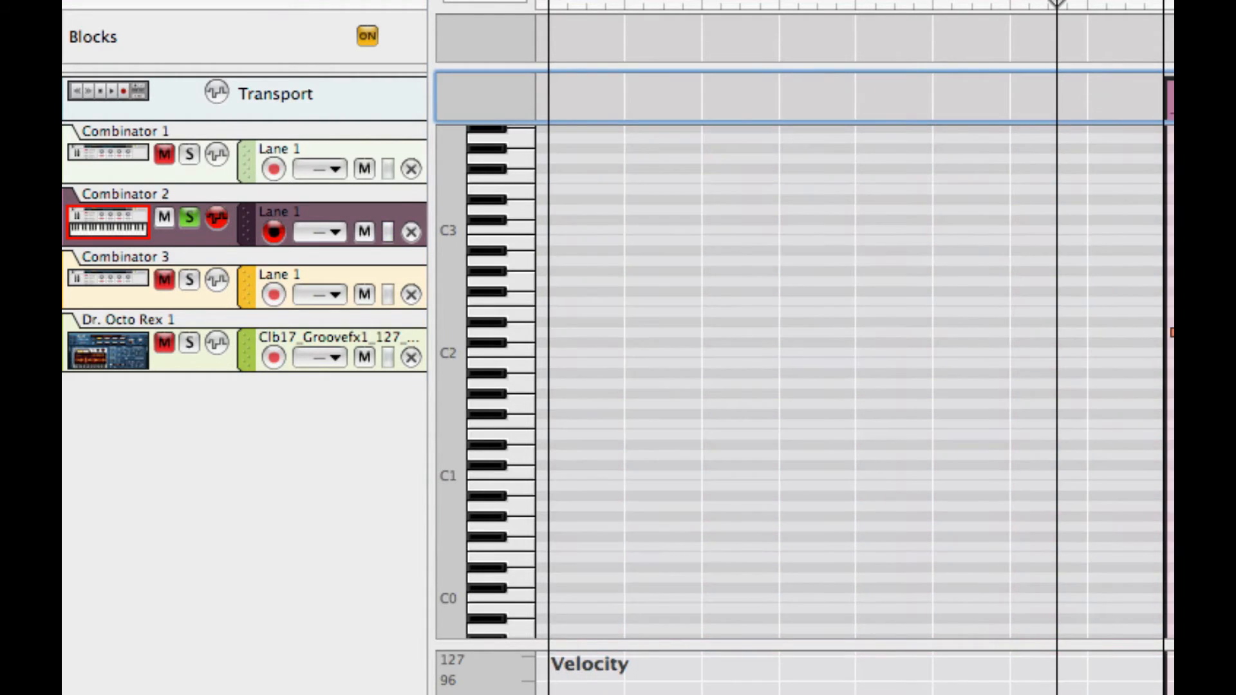
- Record a new part on Combinator 2 from the song start across all eight bars
left_click(550, 2)
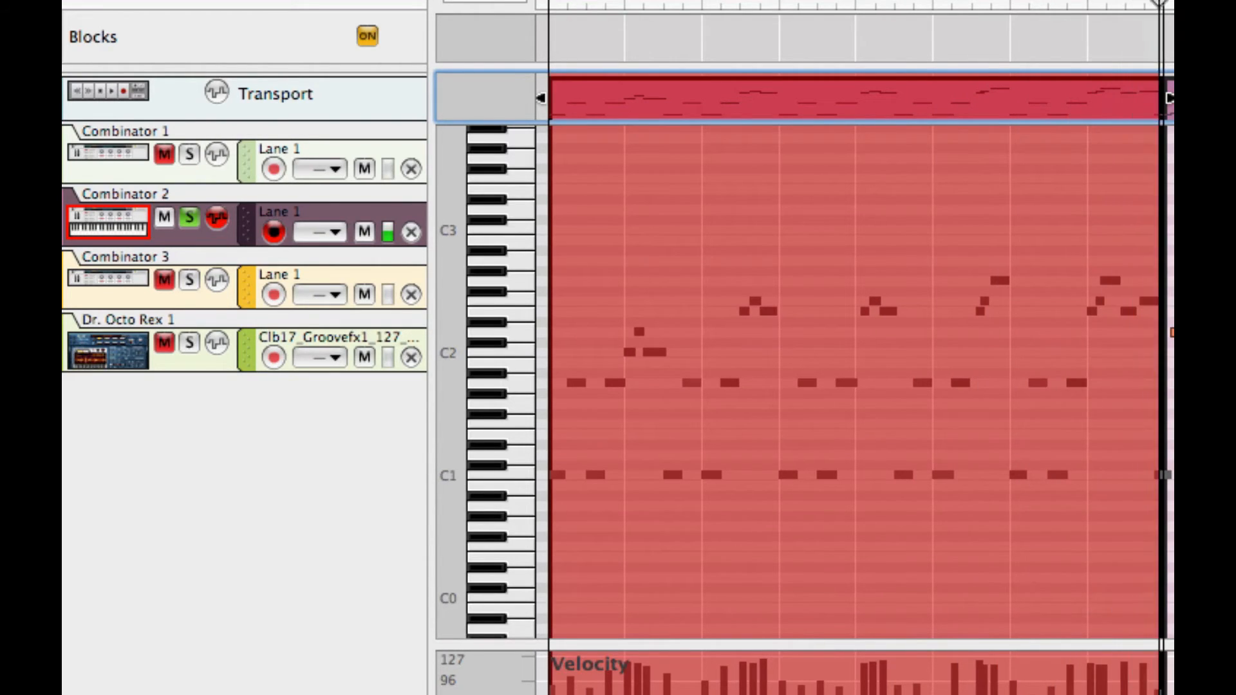
key("space")
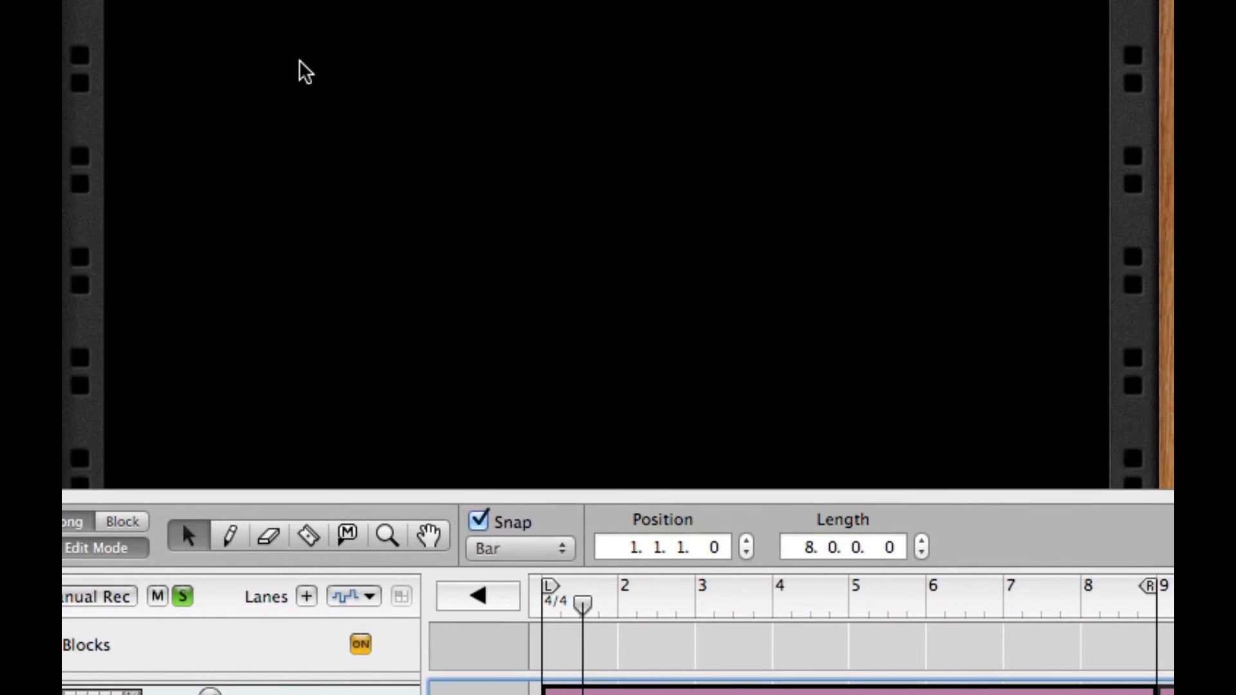
- Add an empty Combinator 4 device on Init Patch to the rack from Utilities > Combinator
right_click(299, 61)
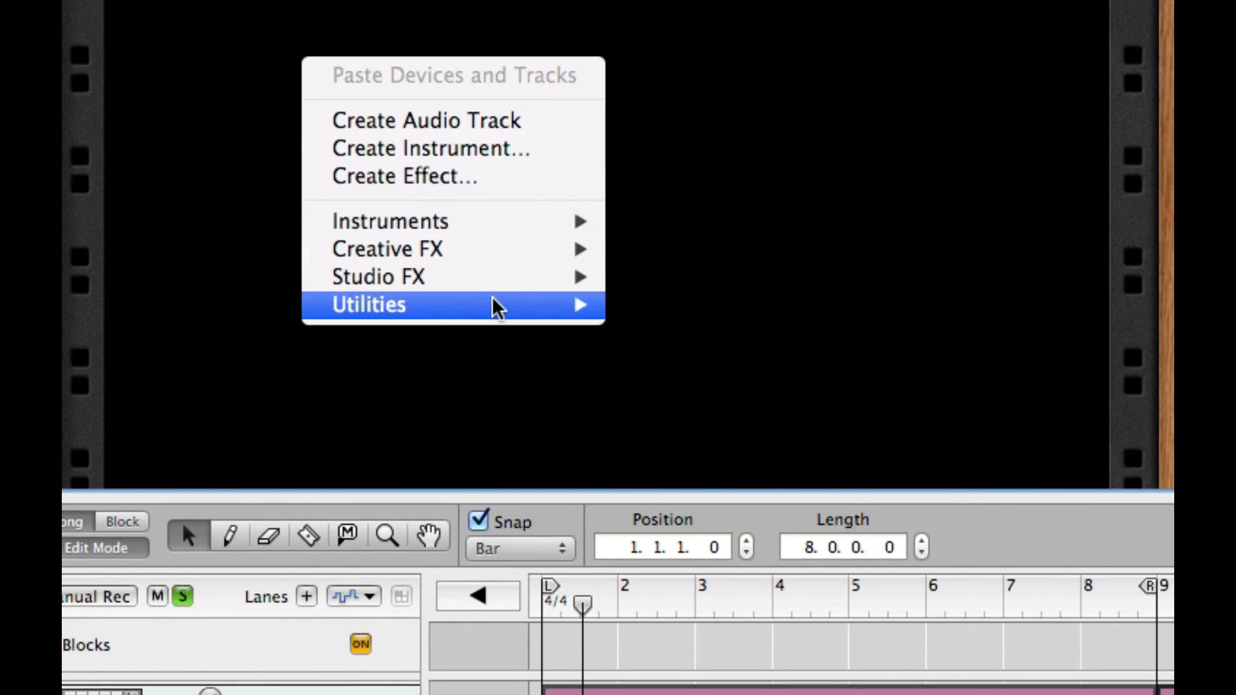
mouse_move(491, 303)
left_click(781, 315)
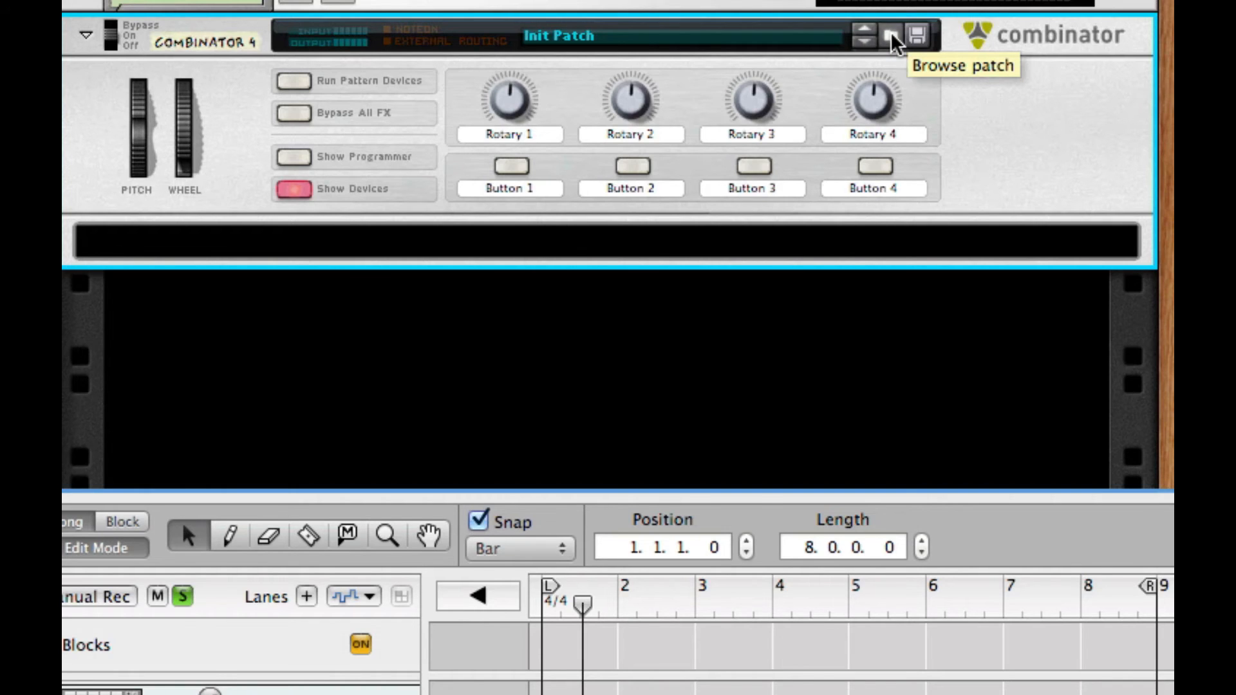
- Load the factory Synth Lead patch 'Dirty Lead.cmb' into Combinator 4 and return to all lanes
left_click(890, 33)
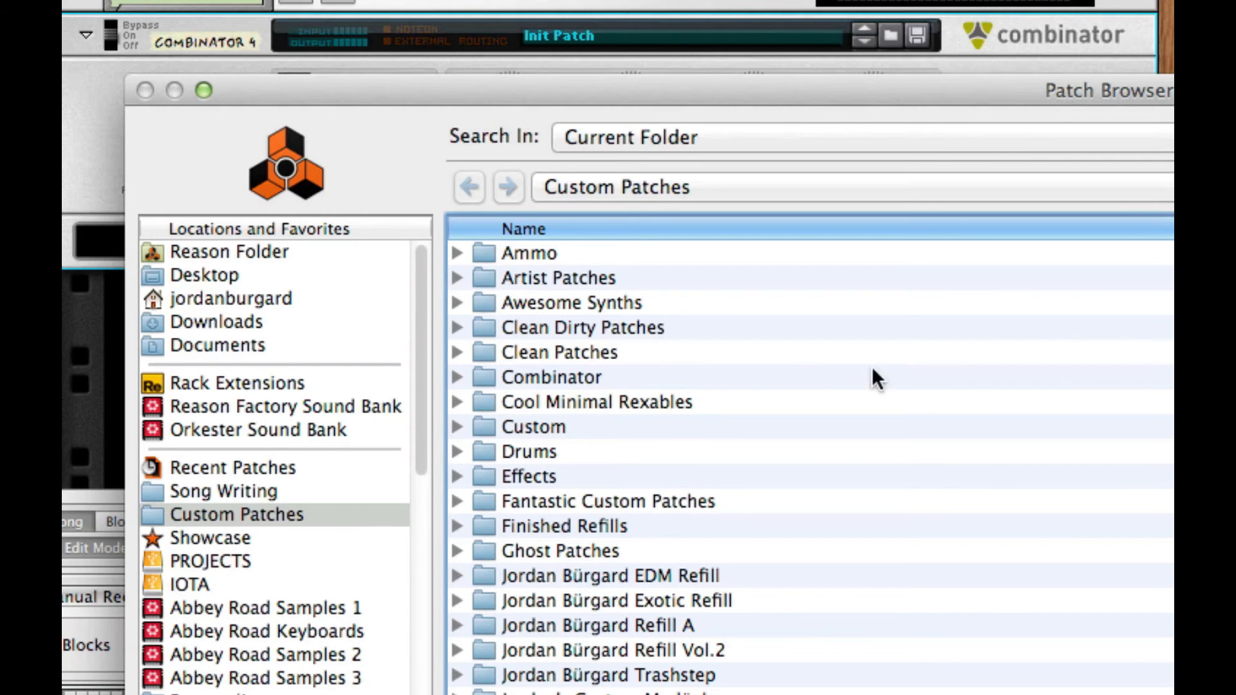
left_click(200, 400)
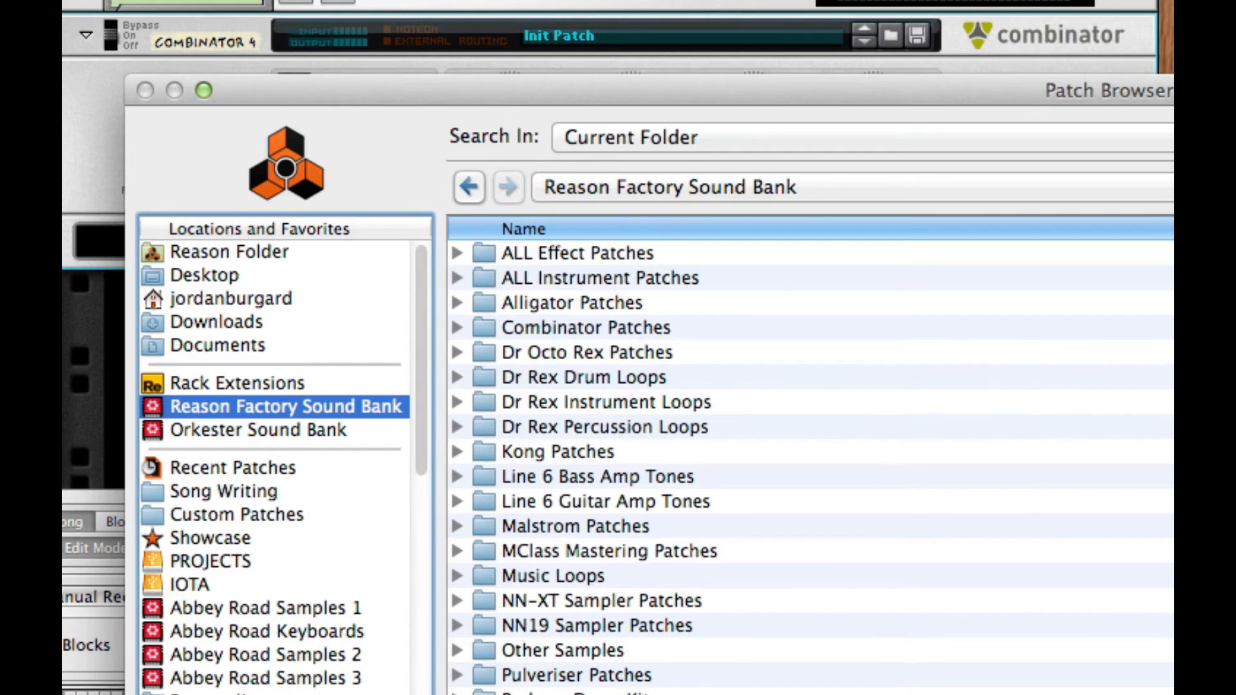
scroll(464, 547, "down", 2)
scroll(468, 553, "up", 2)
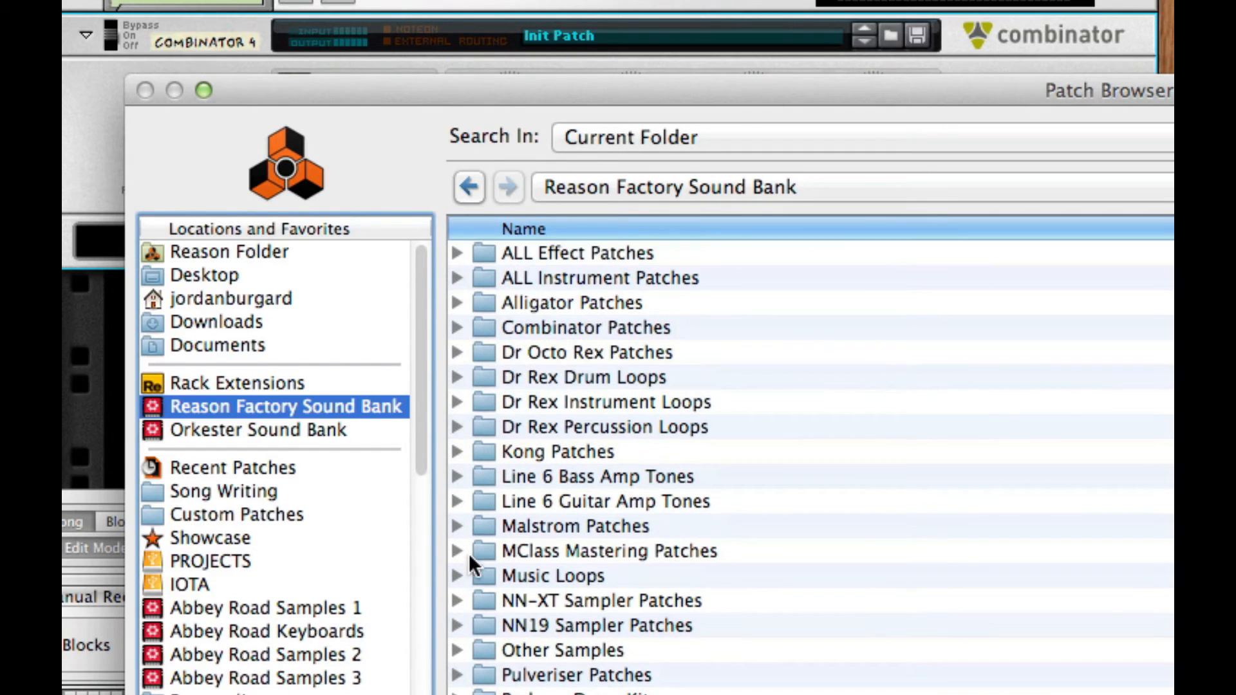
left_click(455, 279)
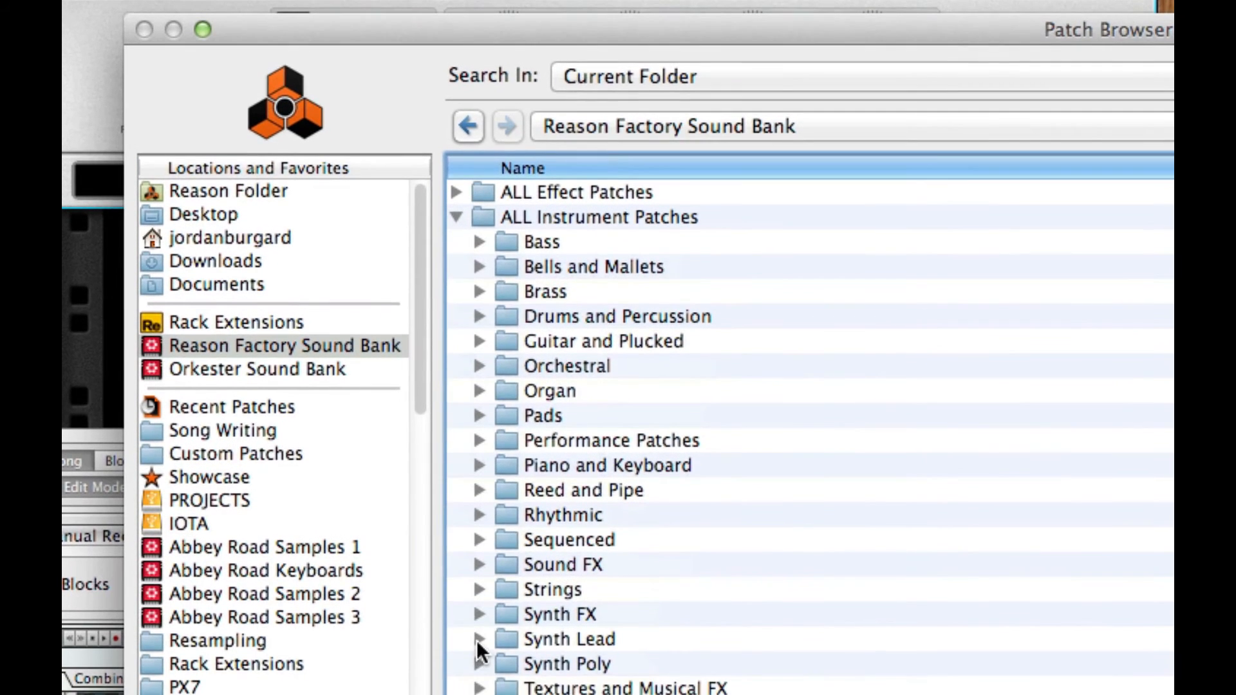
left_click(477, 643)
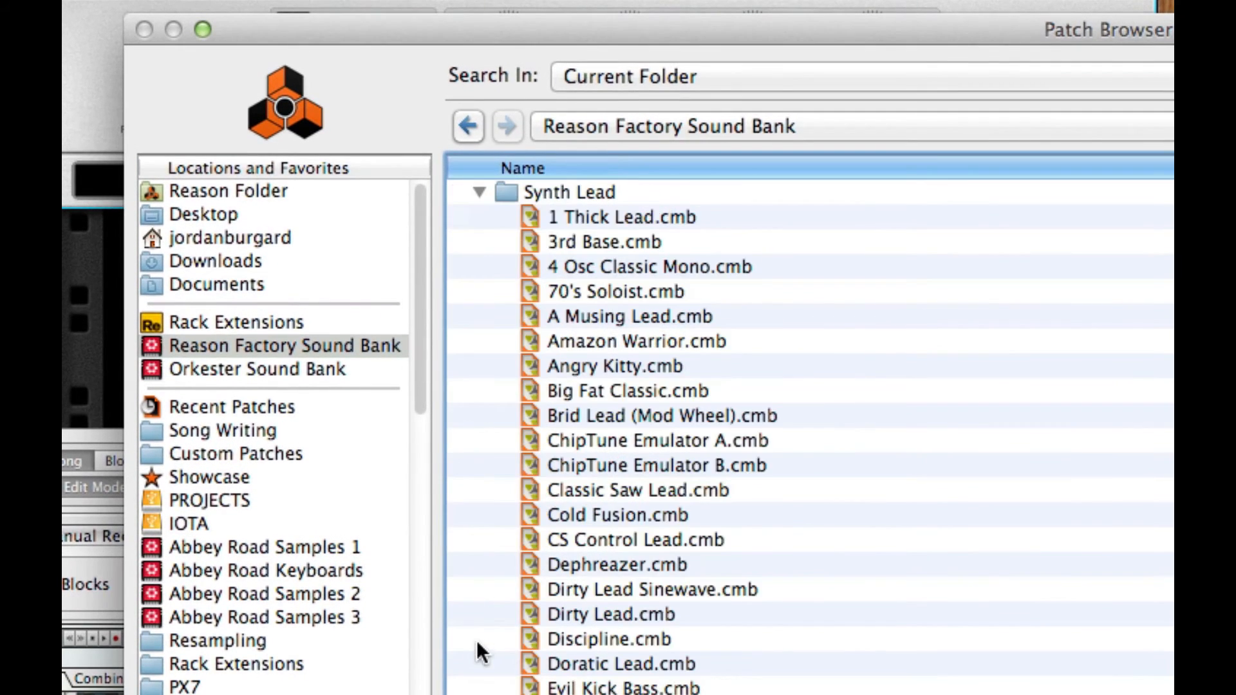
left_click(649, 617)
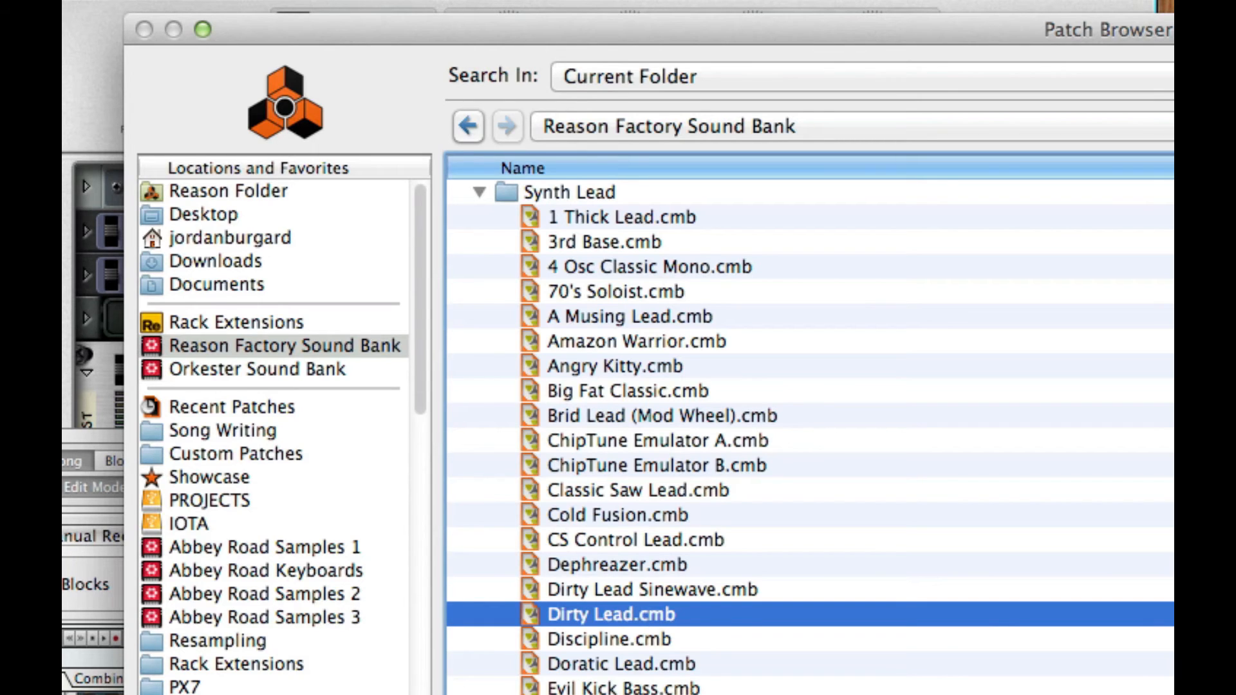
key("Return")
left_click(105, 486)
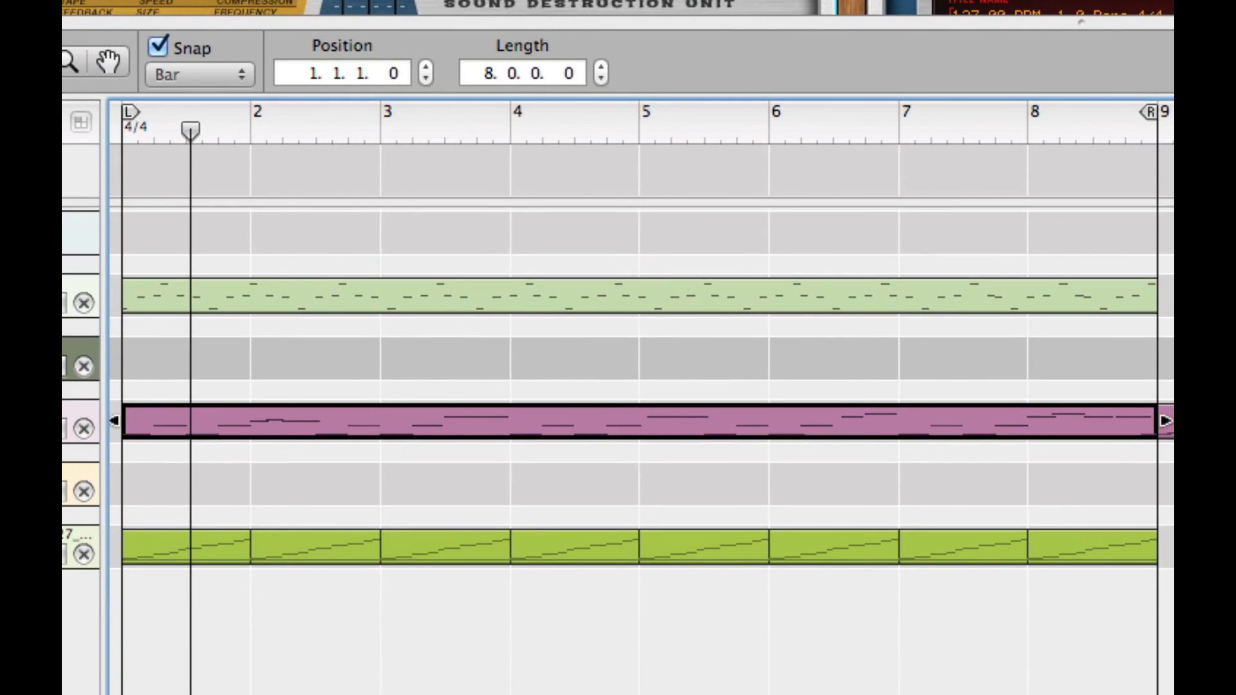
- Copy the pink clip's C1–C2 low notes in the note editor, then return to arrangement view
double_click(500, 427)
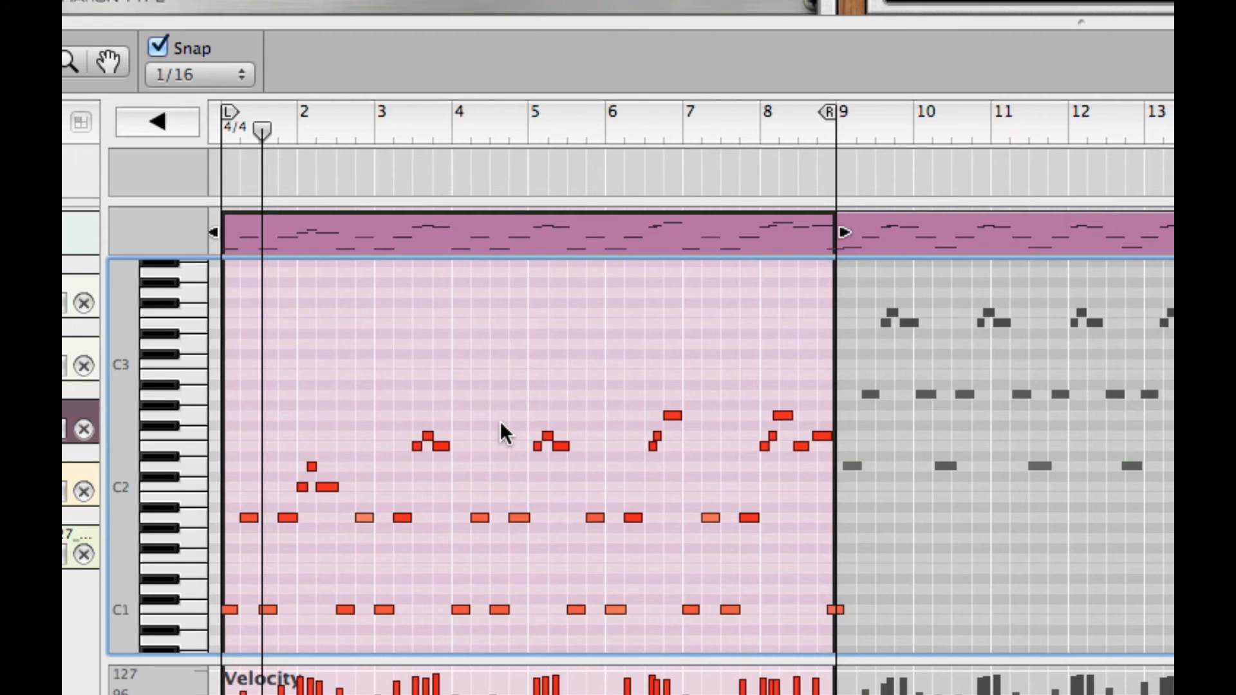
scroll(500, 421, "down", 1)
scroll(257, 515, "down", 1)
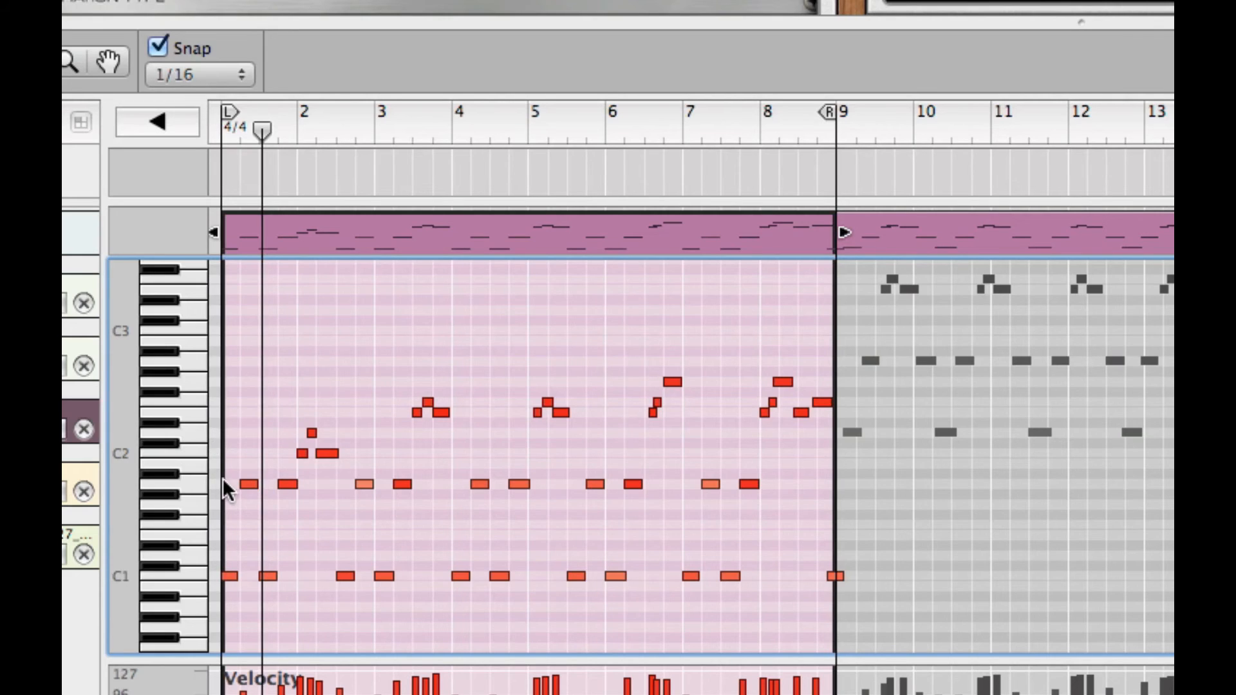
left_click_drag(225, 471, 840, 592)
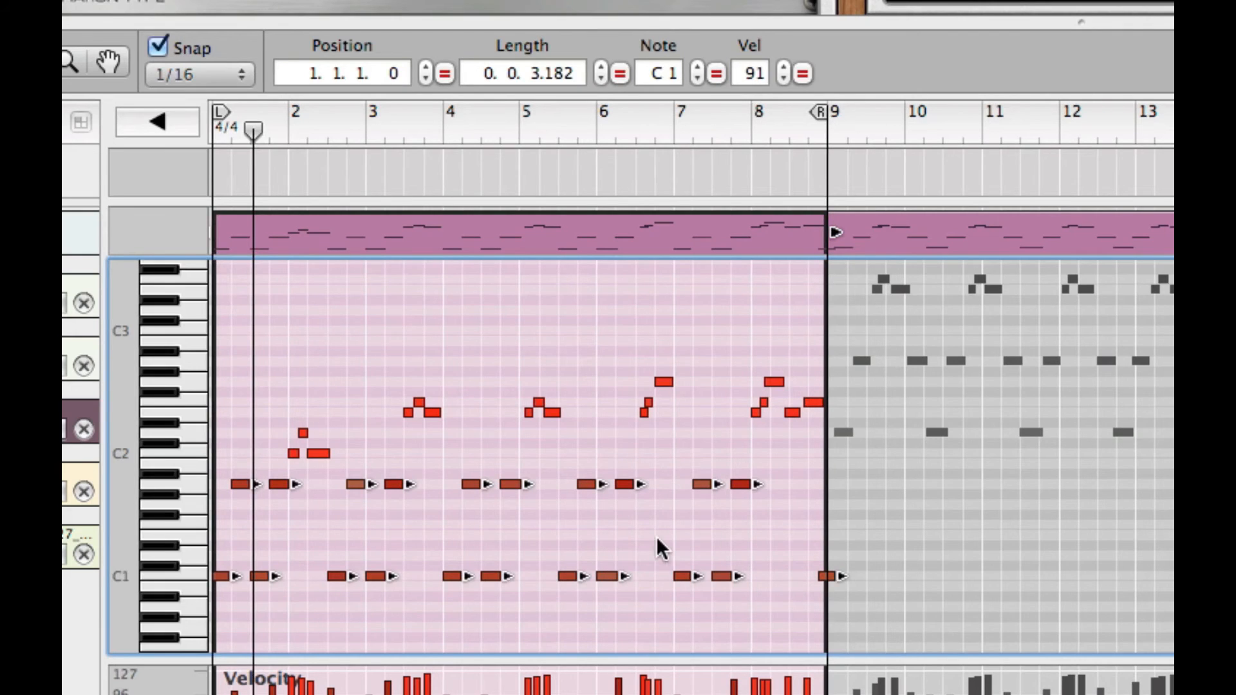
key("super+c")
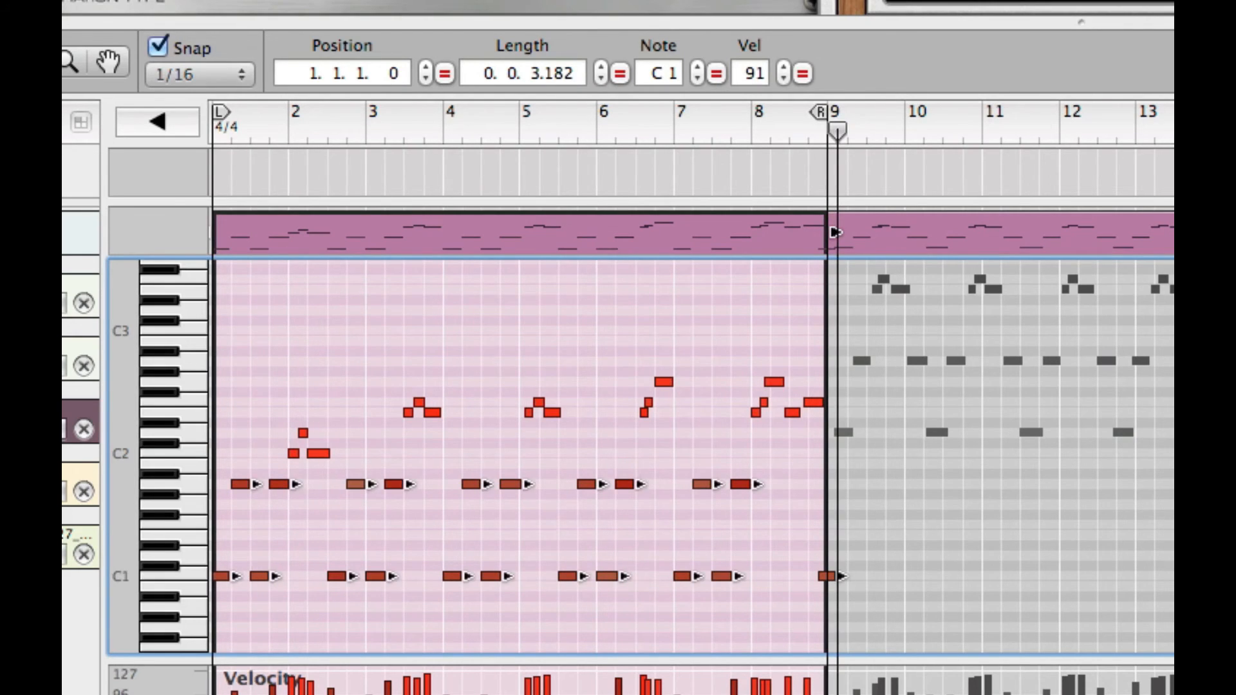
key("Escape")
- Draw an eight-bar clip in the empty lane and paste the copied notes at bar 1
key("w")
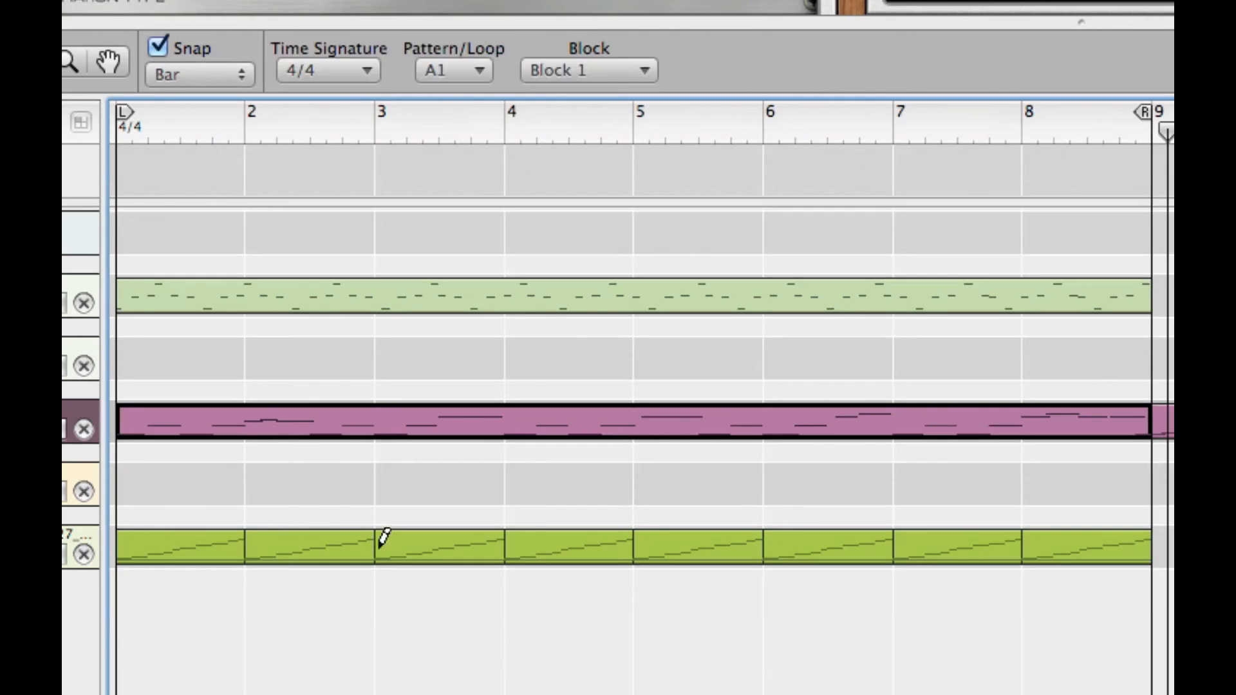
left_click_drag(160, 463, 1110, 468)
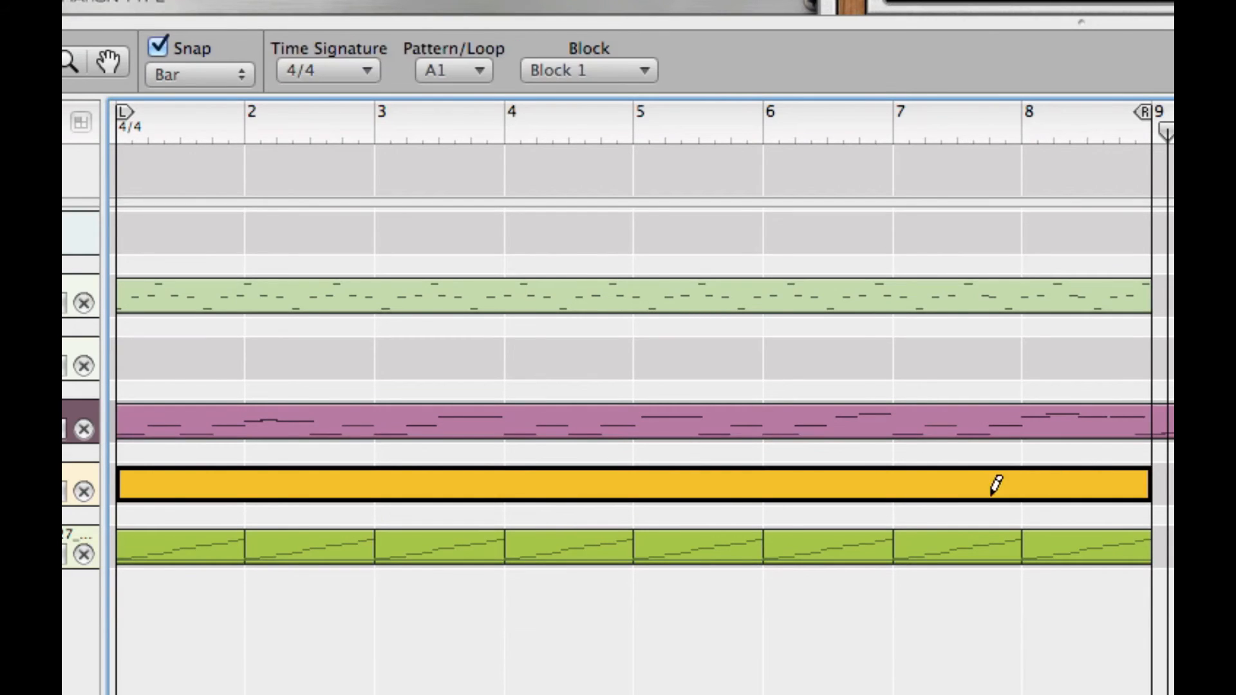
double_click(700, 482)
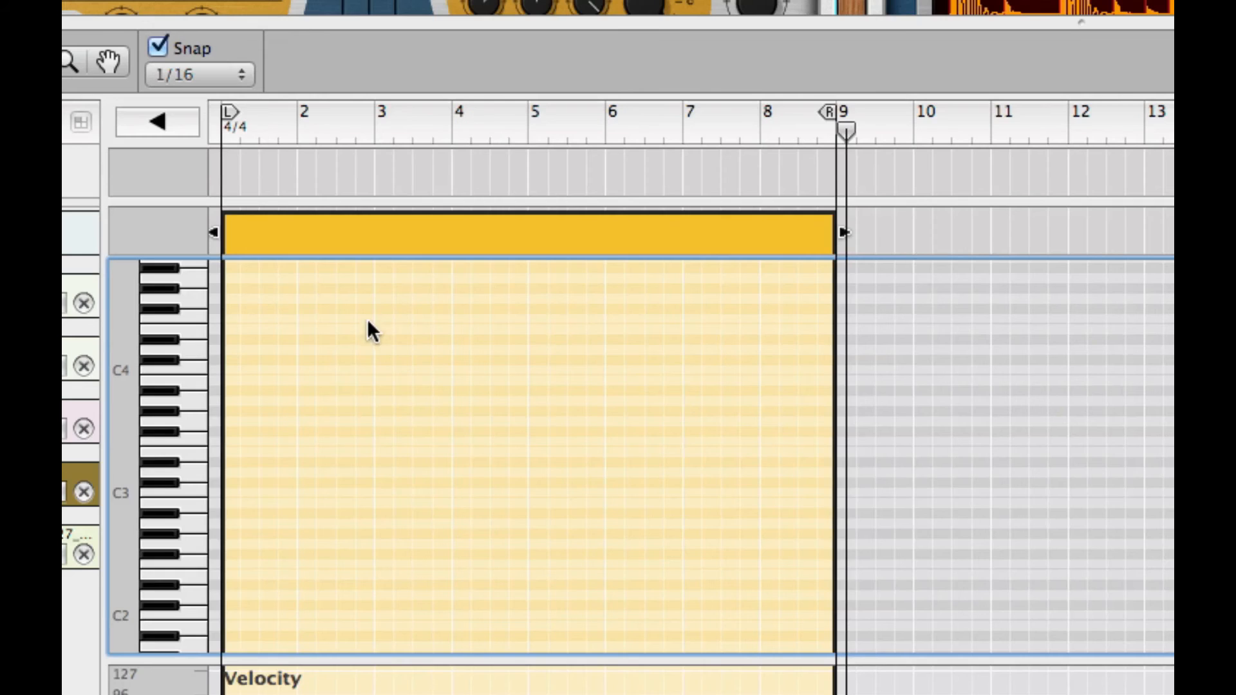
left_click(377, 113)
left_click_drag(365, 111, 220, 129)
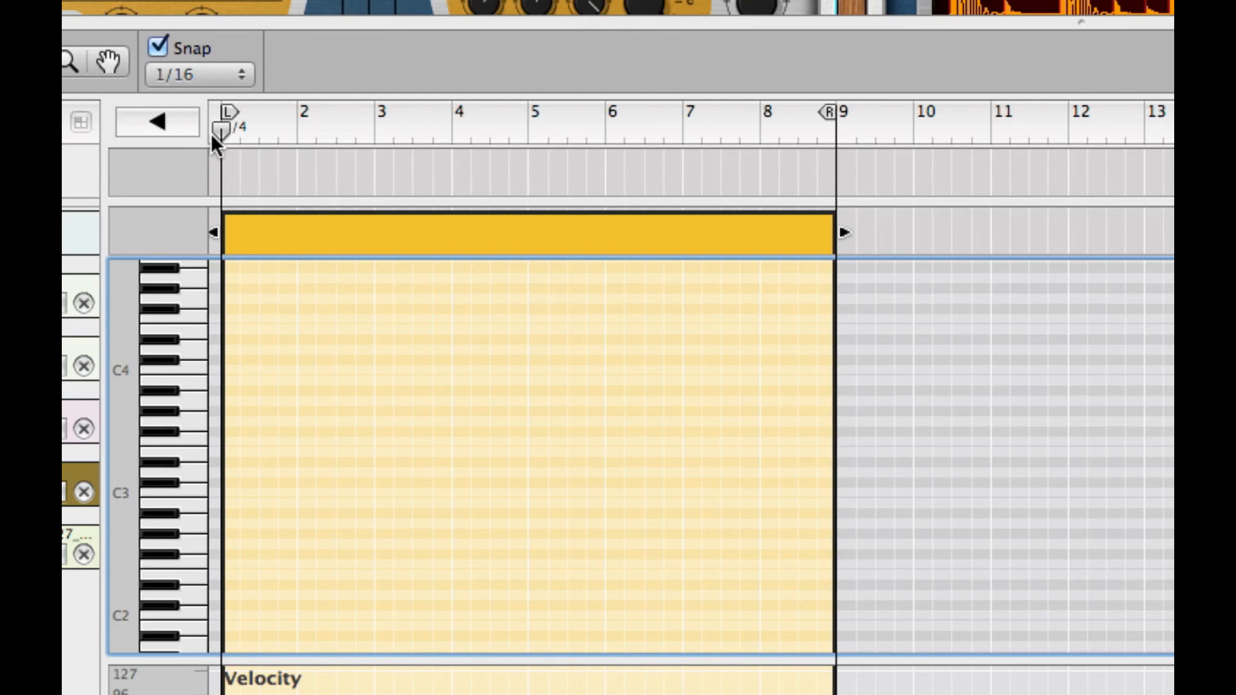
key("super+v")
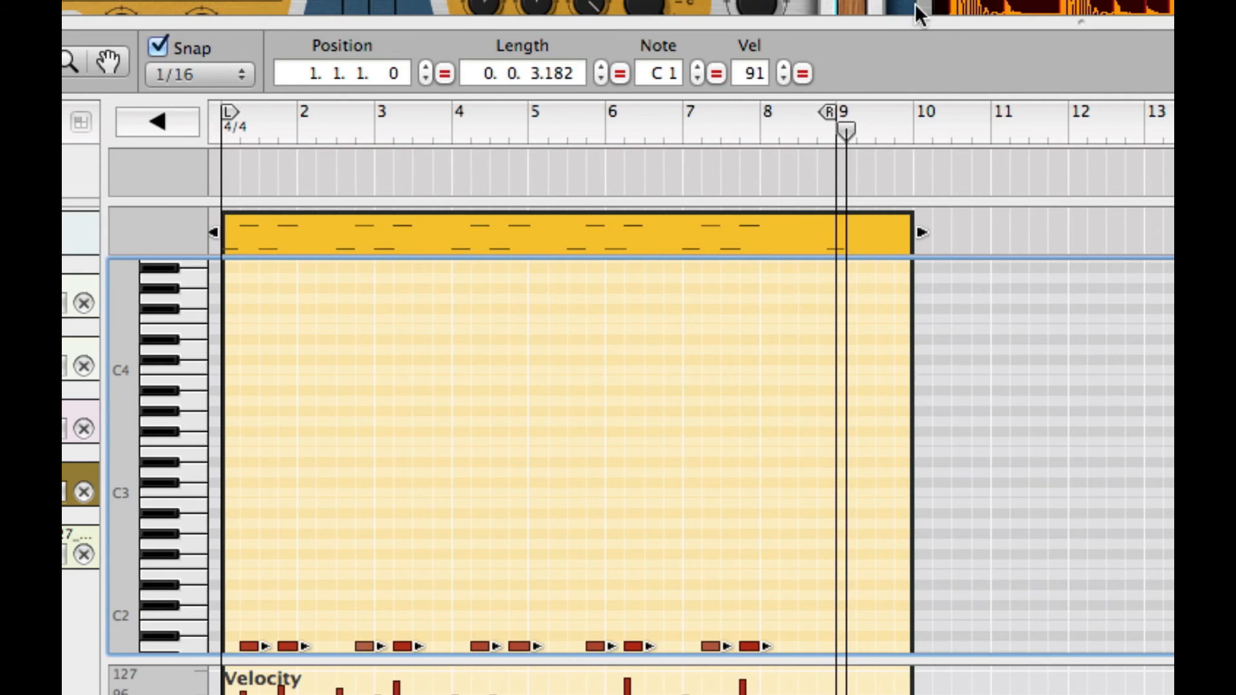
- Trim the new clip to end at bar 9 and play it from the song start
left_click_drag(927, 235, 834, 233)
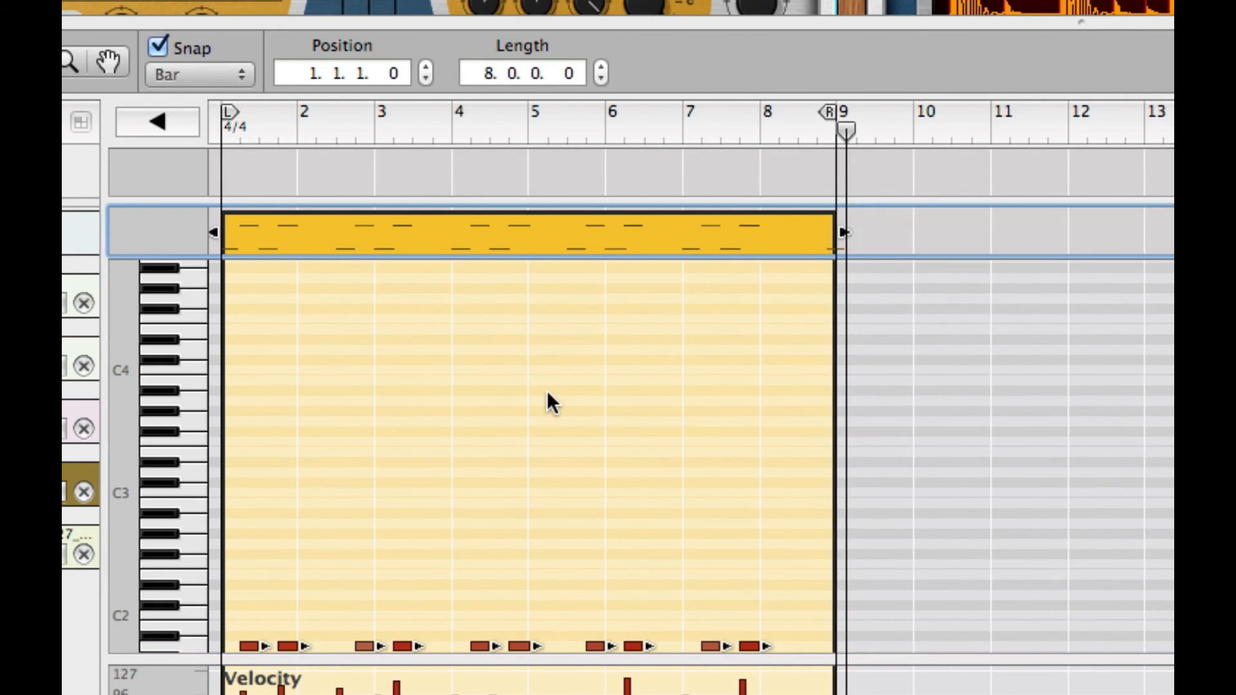
scroll(546, 391, "down", 3)
scroll(547, 394, "down", 2)
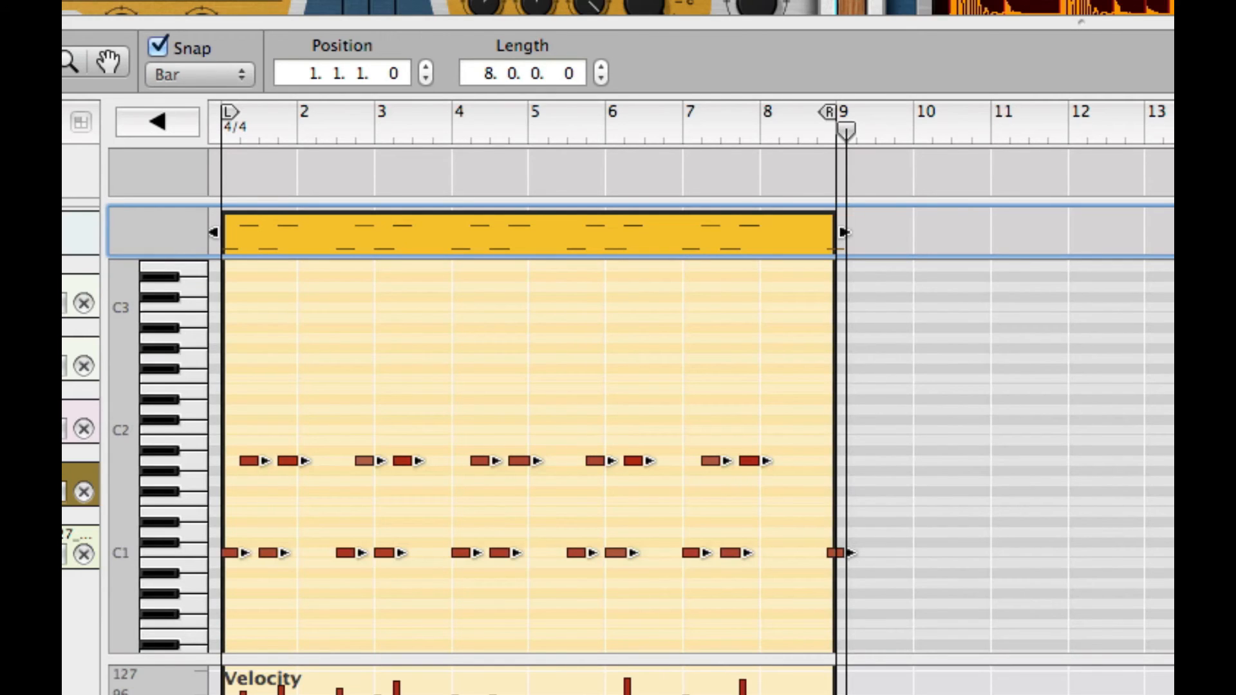
left_click(68, 475)
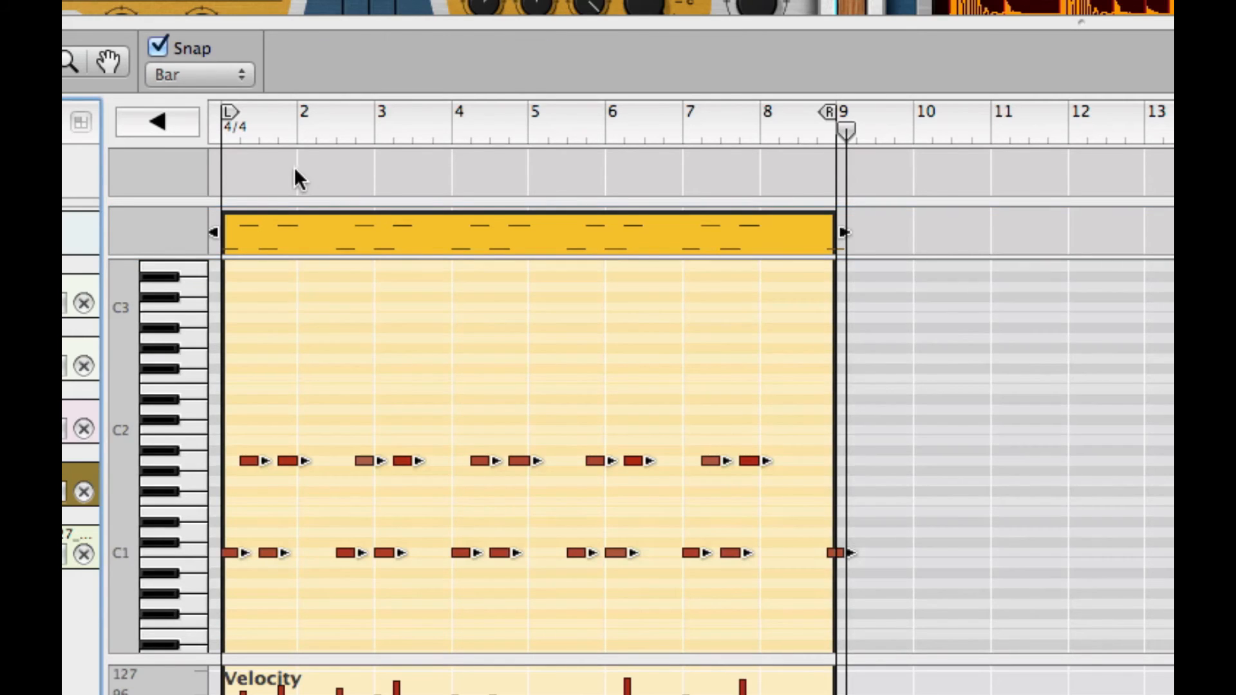
key("shift+Return")
key("space")
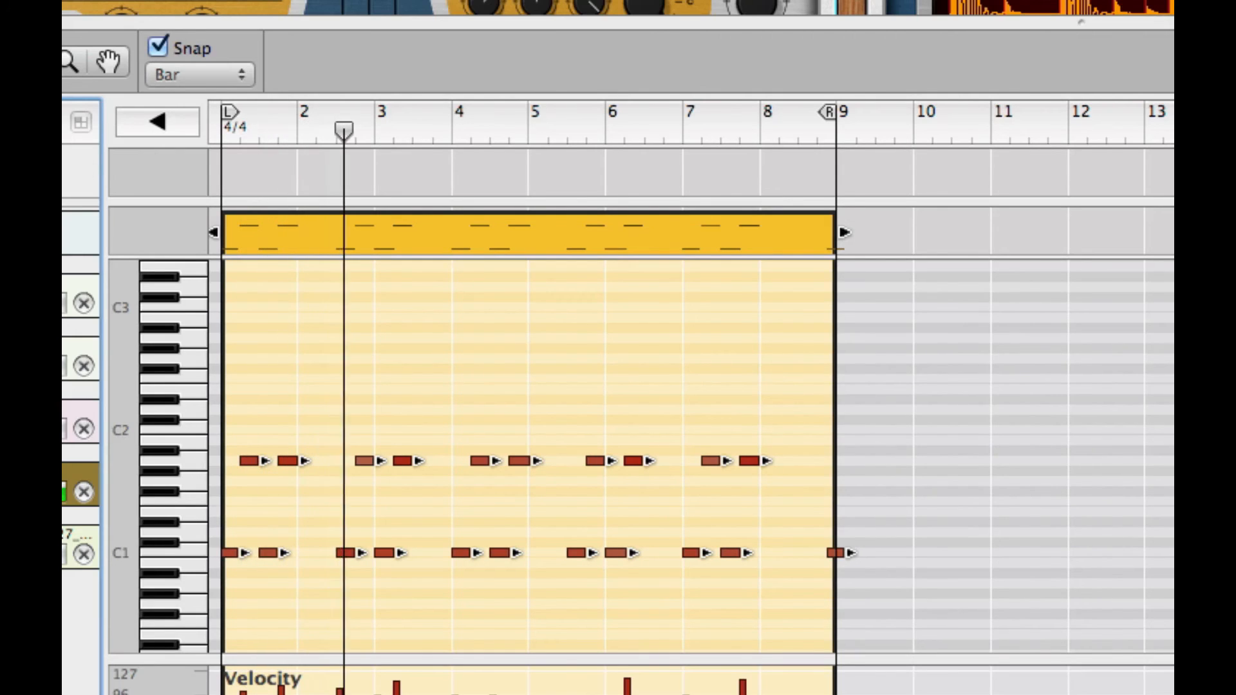
key("super+e")
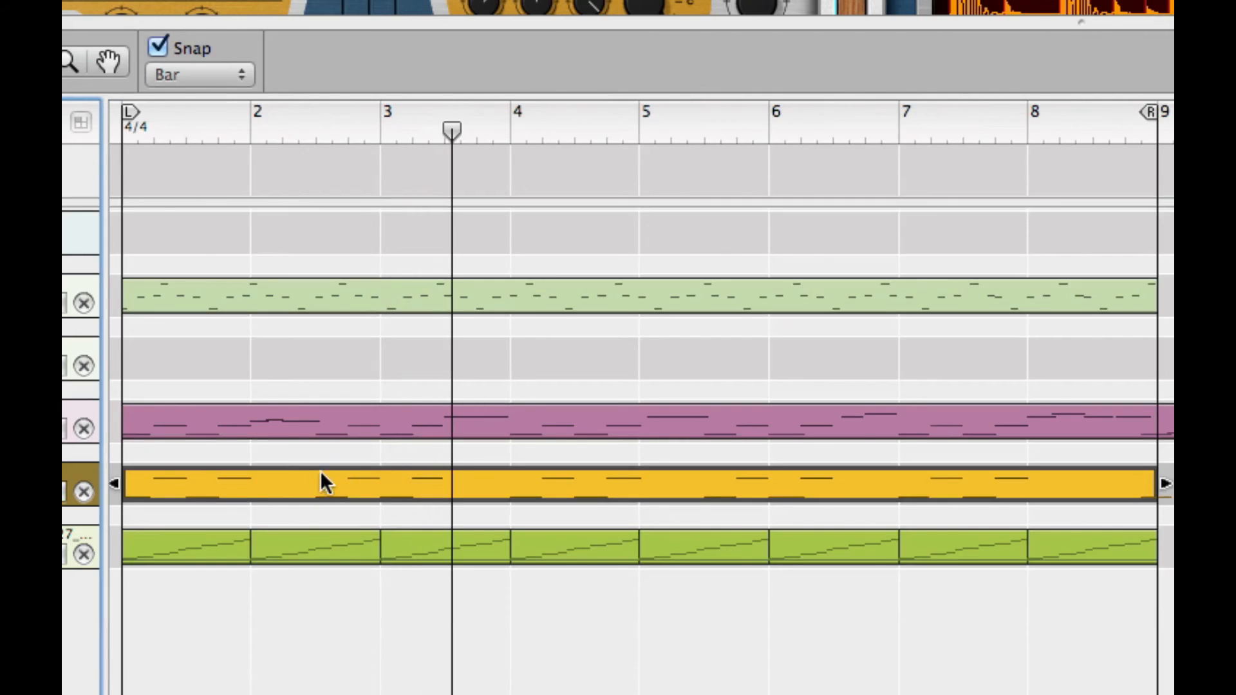
- Move the yellow clip into the empty lane above the pink clip and play it back
left_click_drag(278, 498, 273, 358)
double_click(272, 357)
key("shift+Return")
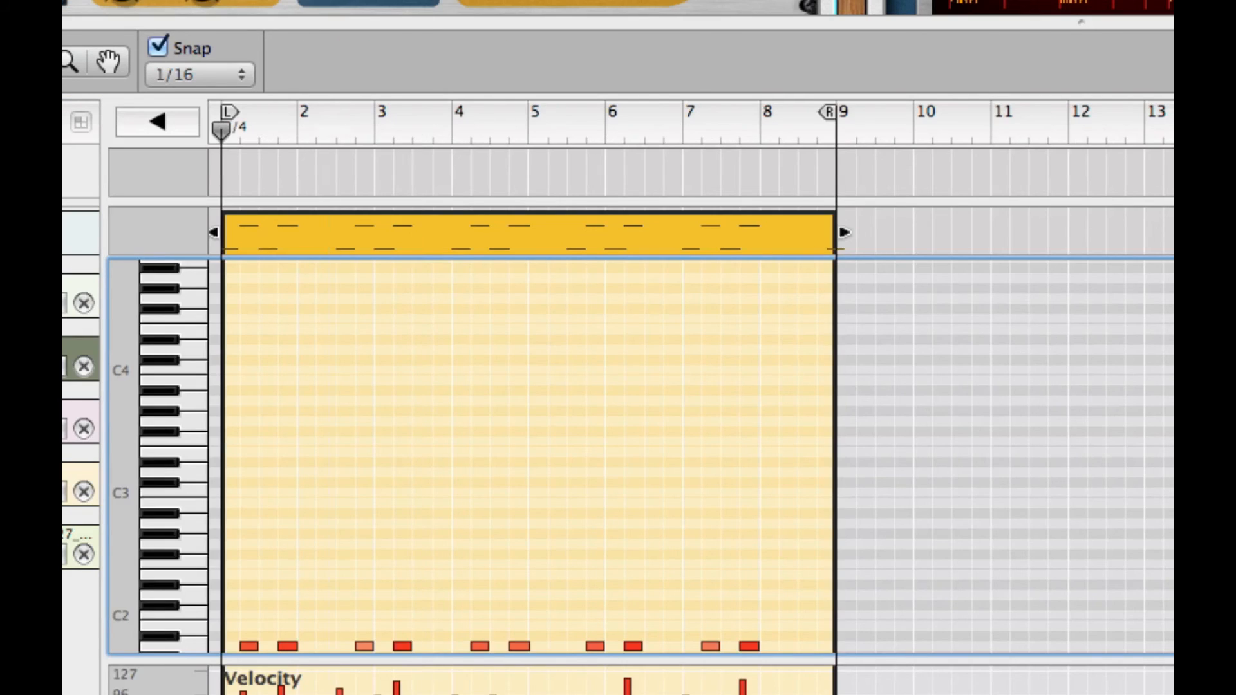
left_click(67, 358)
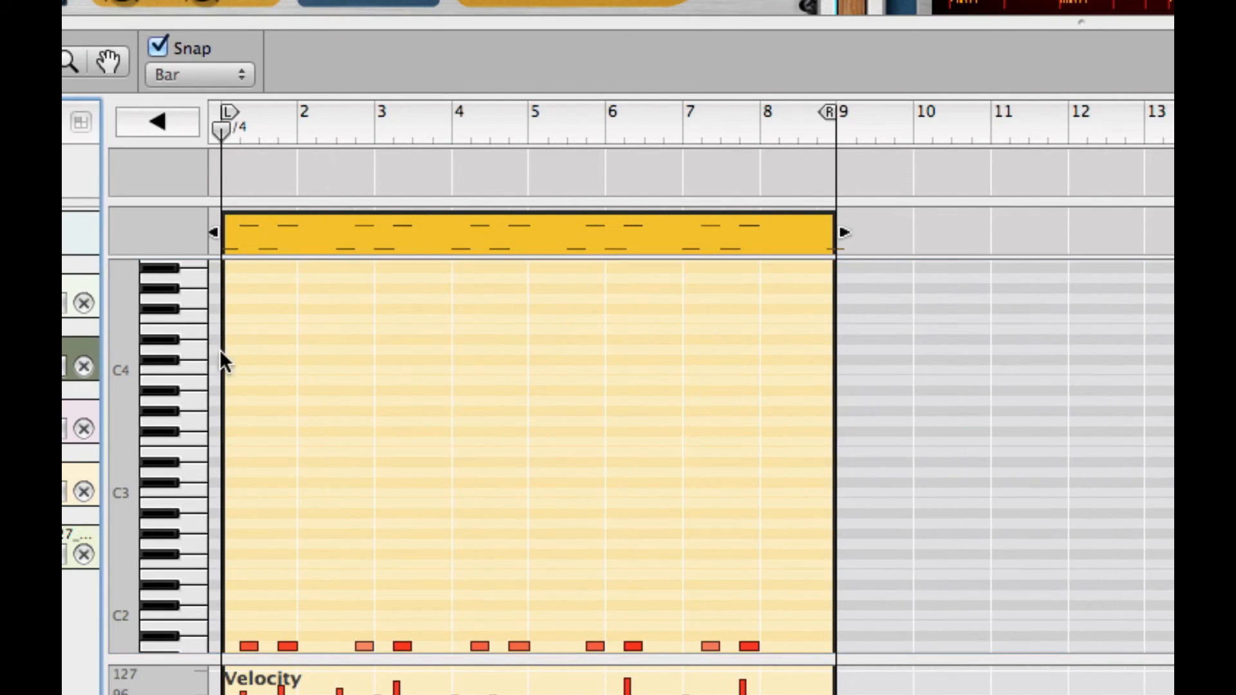
key("space")
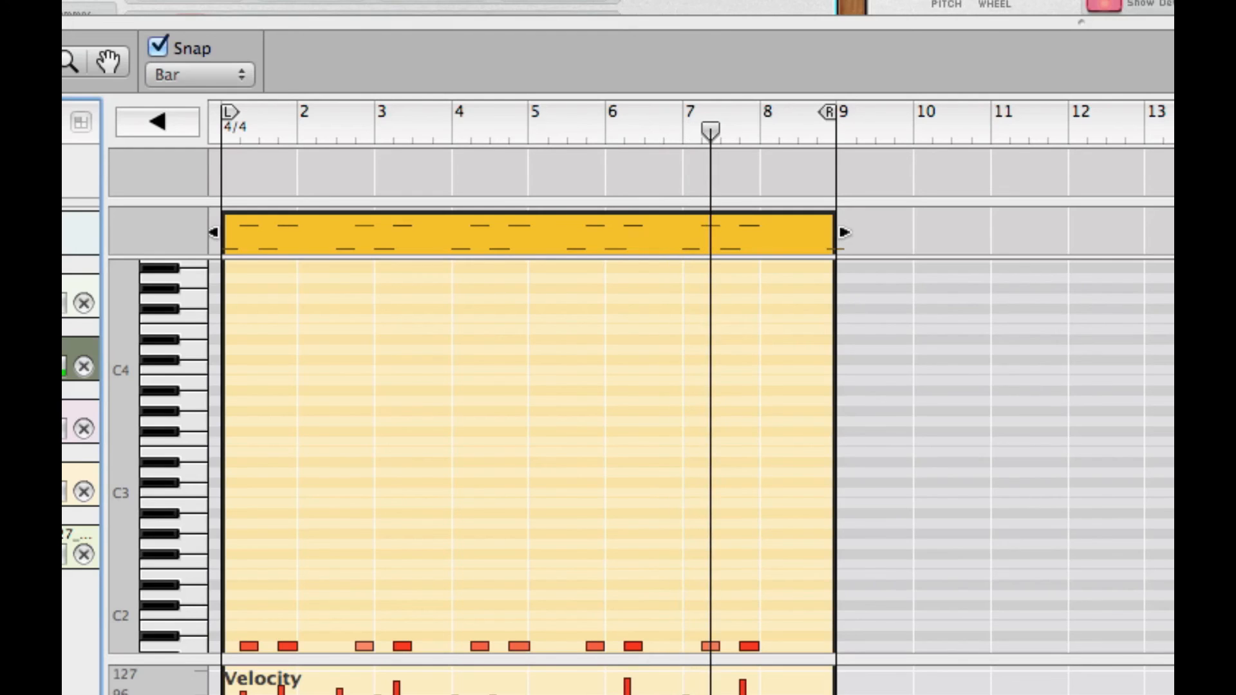
key("space")
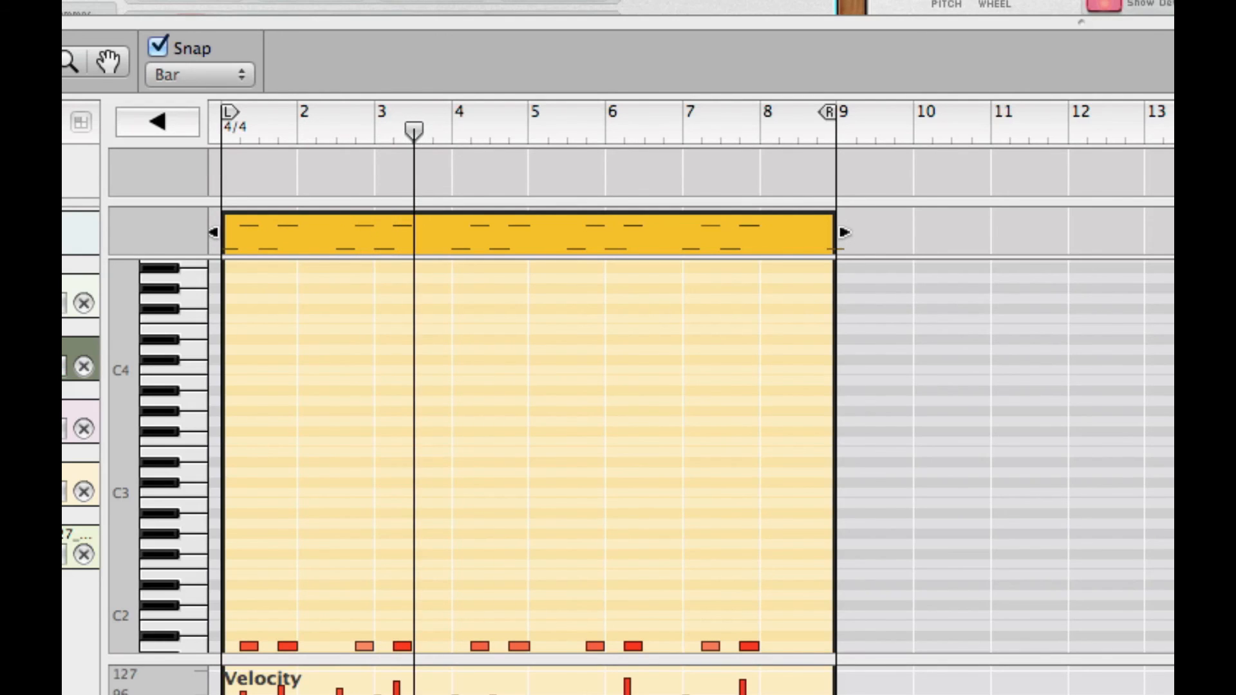
key("shift+Tab")
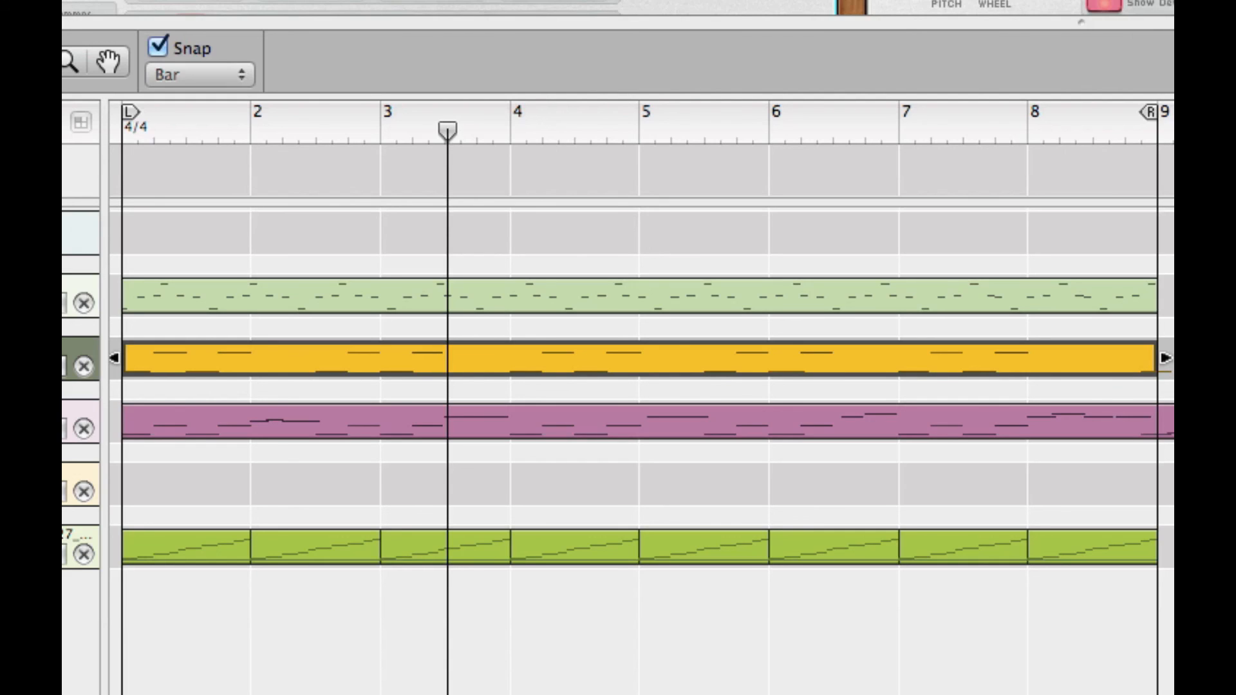
left_click(69, 350)
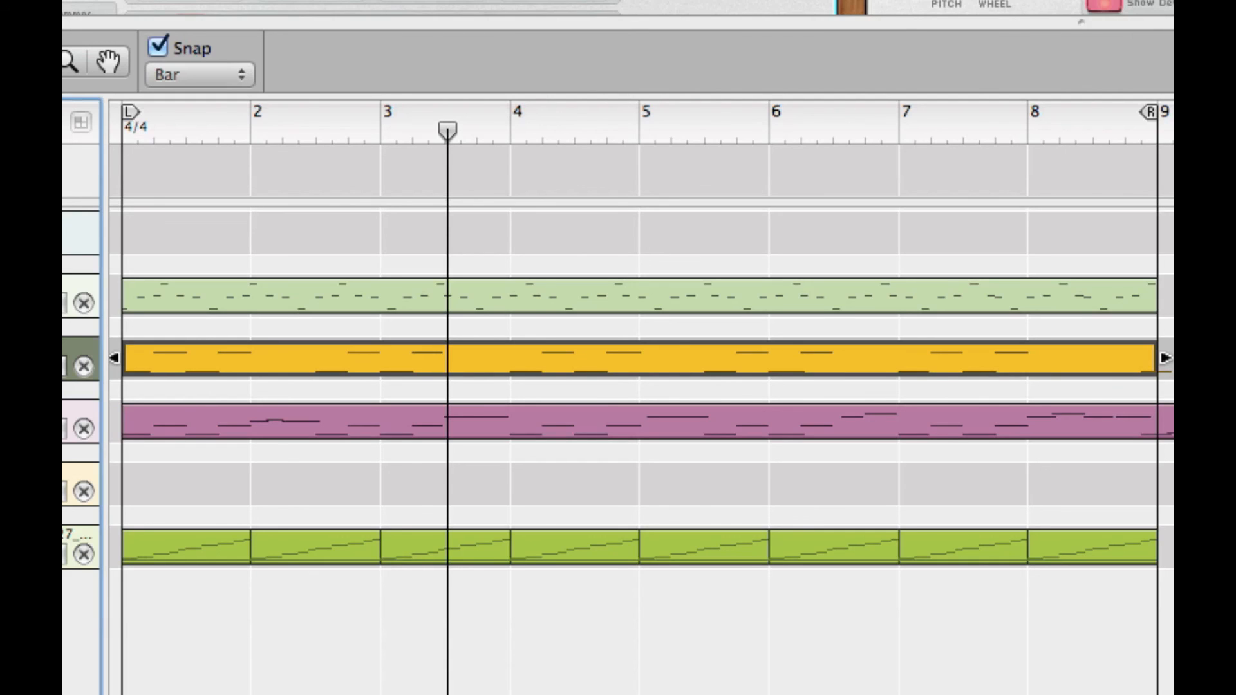